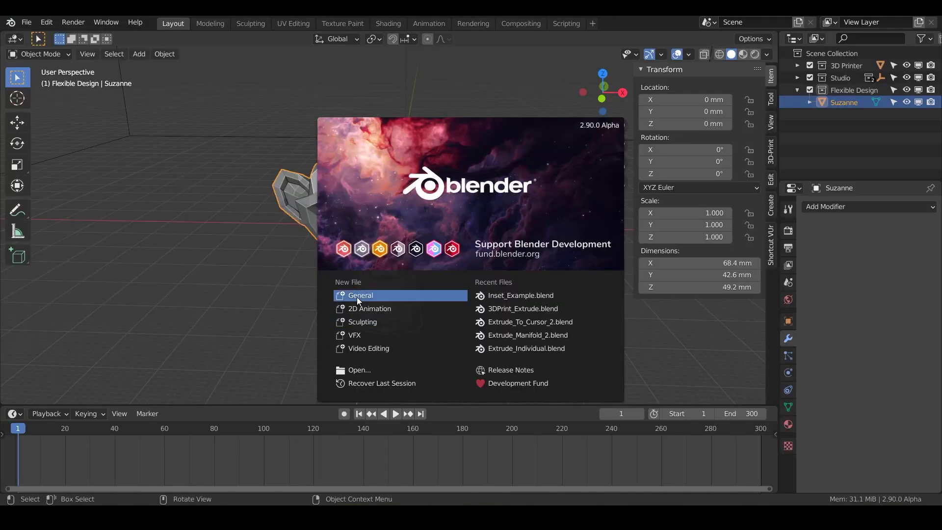
Delete the Suzanne model, shrink the timeline, and make Flexible Design the active collection
key("Escape")
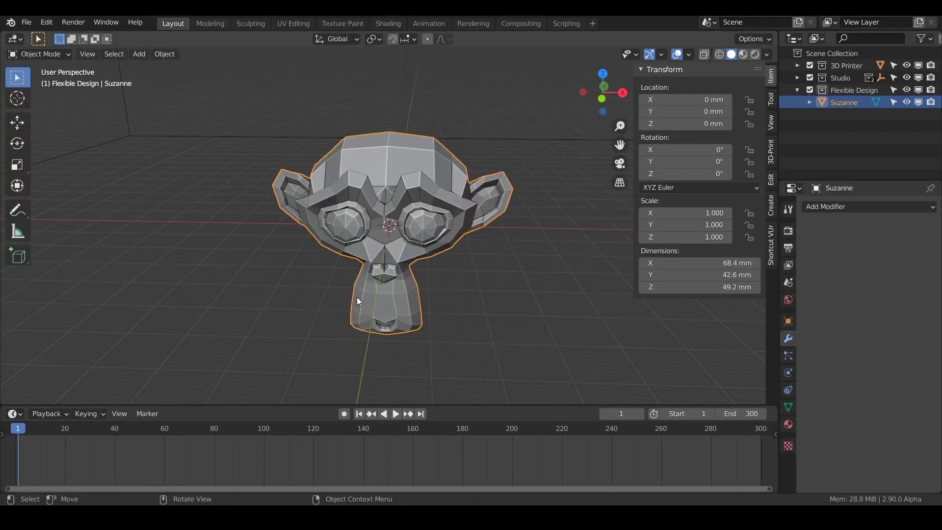
key("x")
left_click(408, 204)
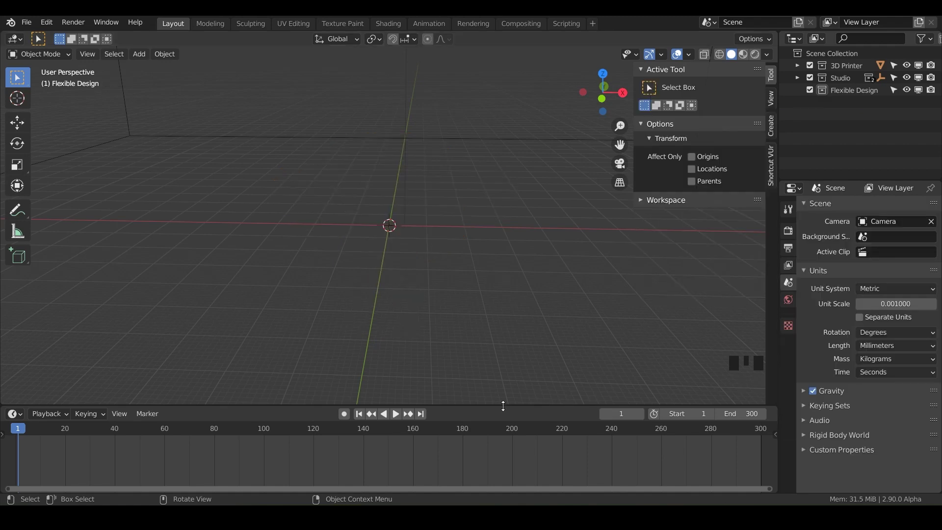
left_click_drag(503, 406, 486, 484)
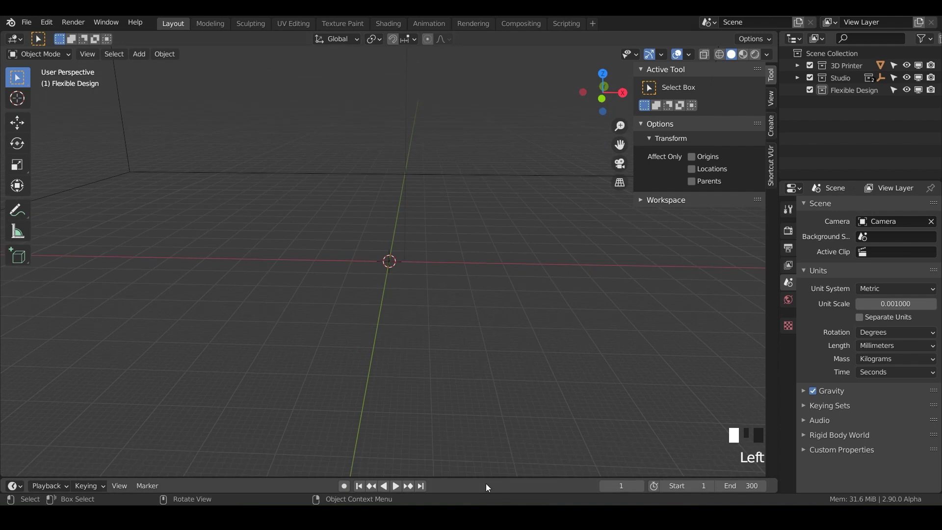
left_click(844, 92)
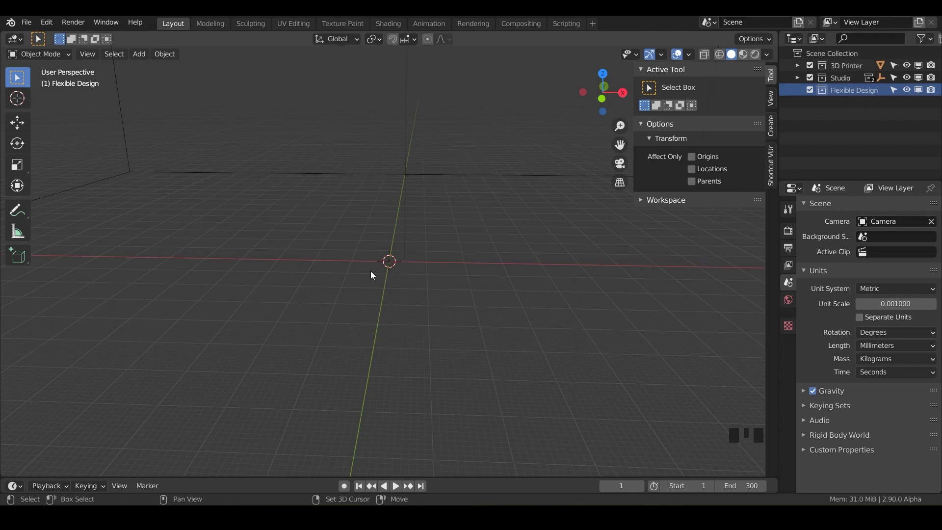
Add a mesh cube and set its Size to 19 mm in the Add Cube panel
key("shift+a")
mouse_move(443, 257)
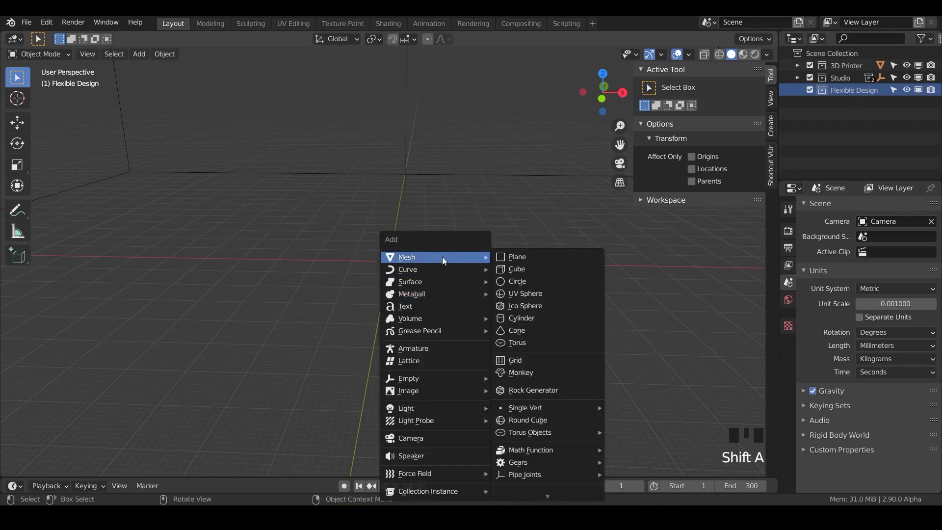
left_click(525, 268)
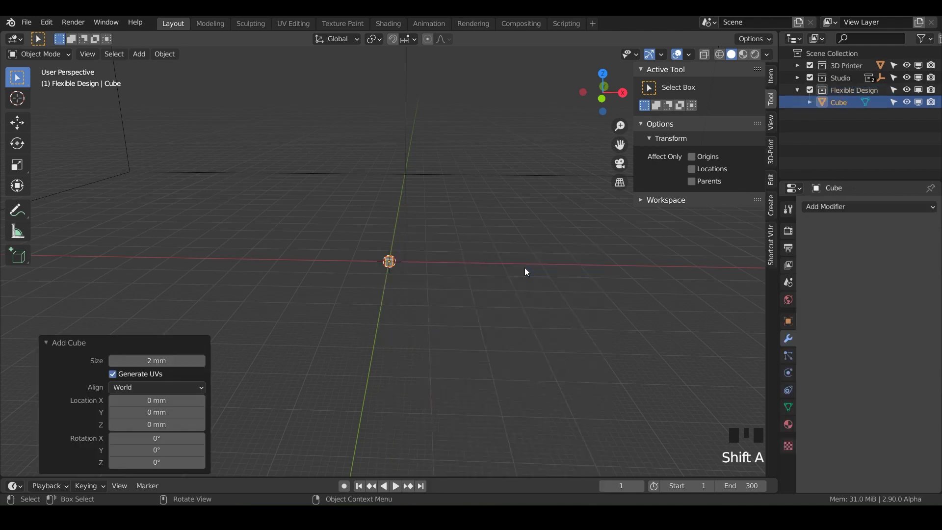
left_click(149, 360)
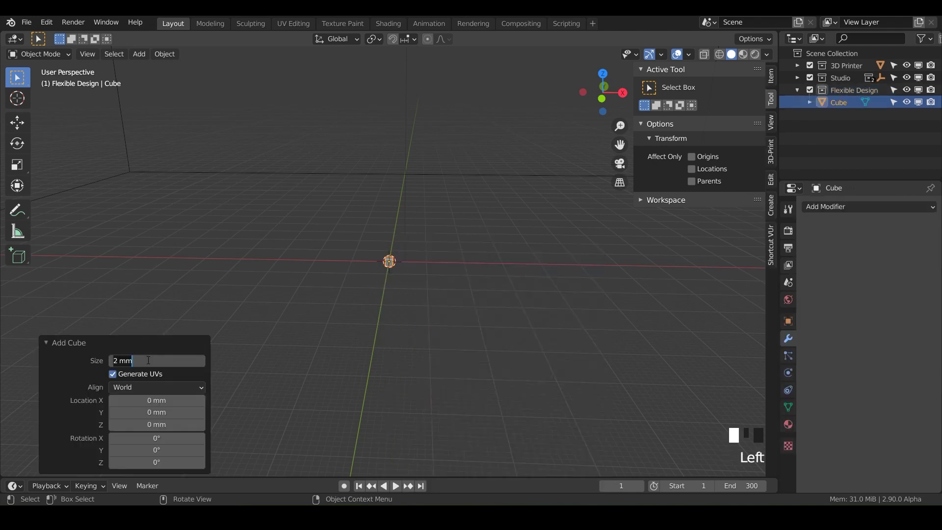
key("Return")
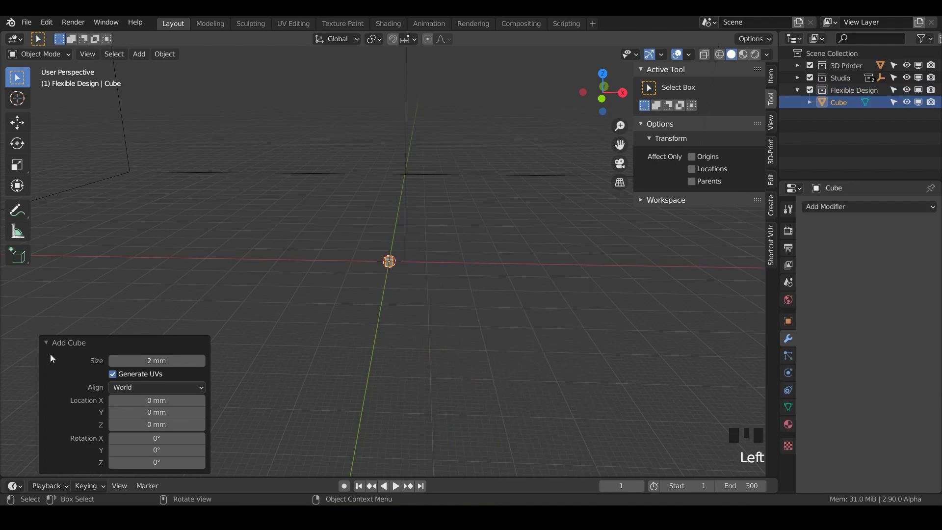
left_click(48, 342)
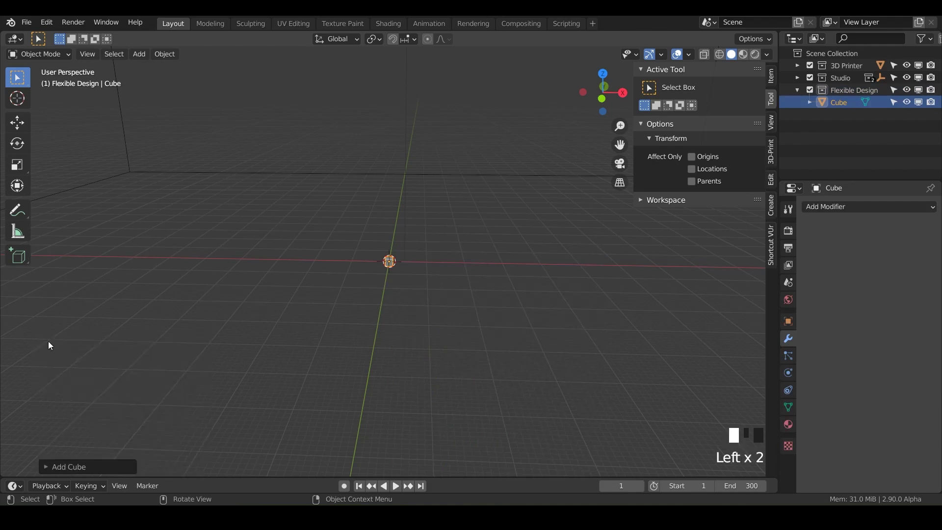
left_click(45, 468)
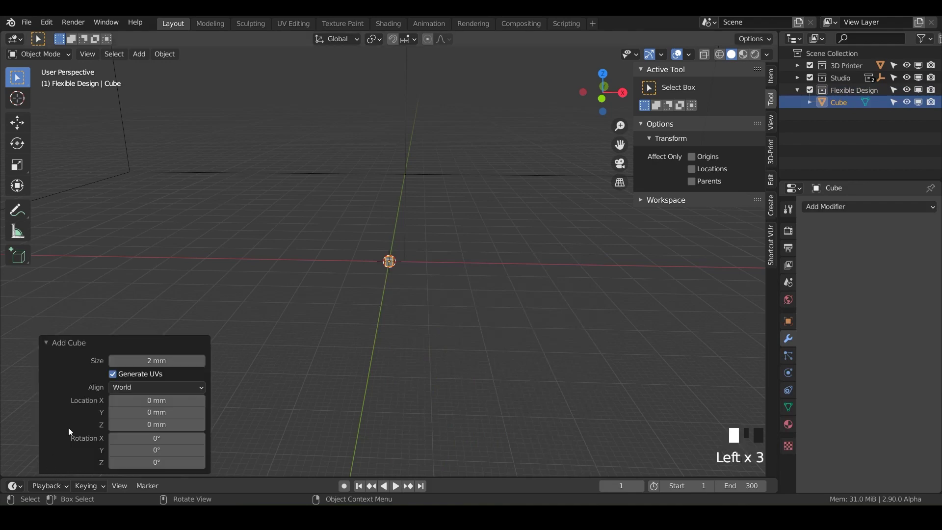
left_click(155, 363)
left_click(157, 362)
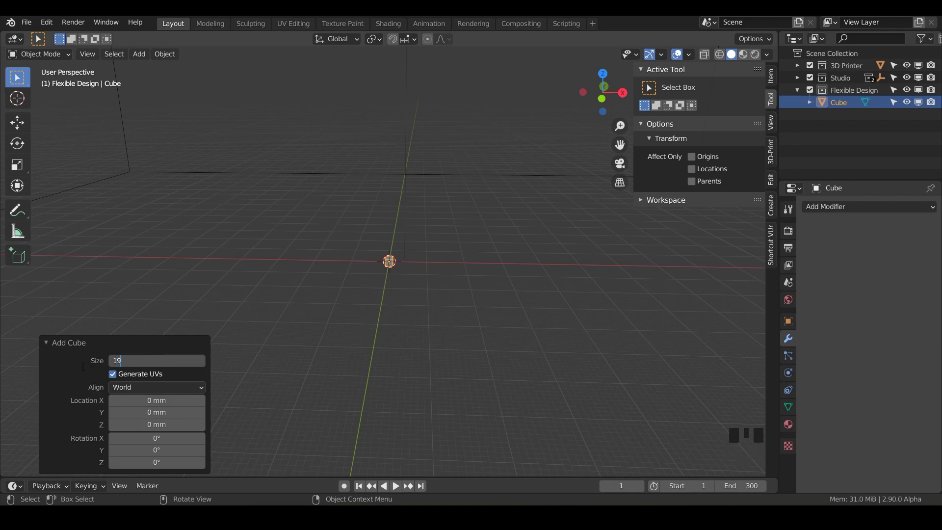
key("Return")
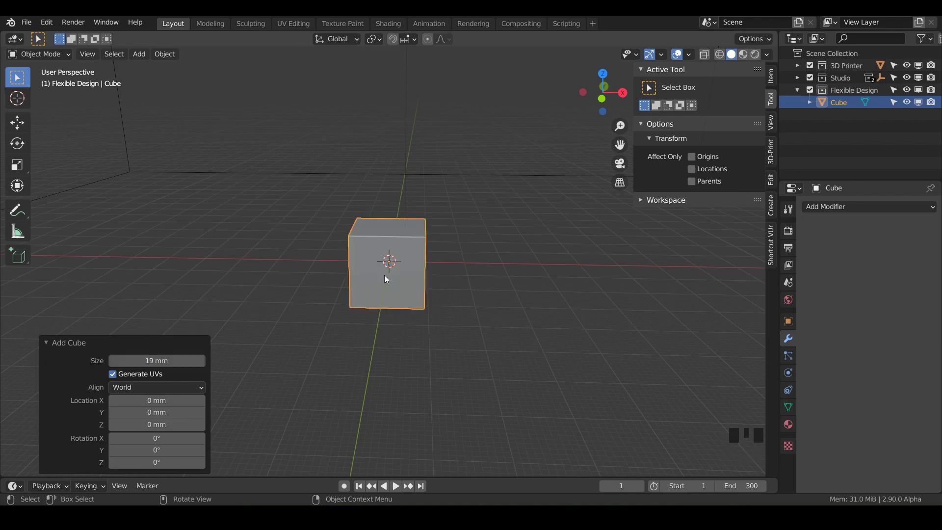
left_click(405, 291)
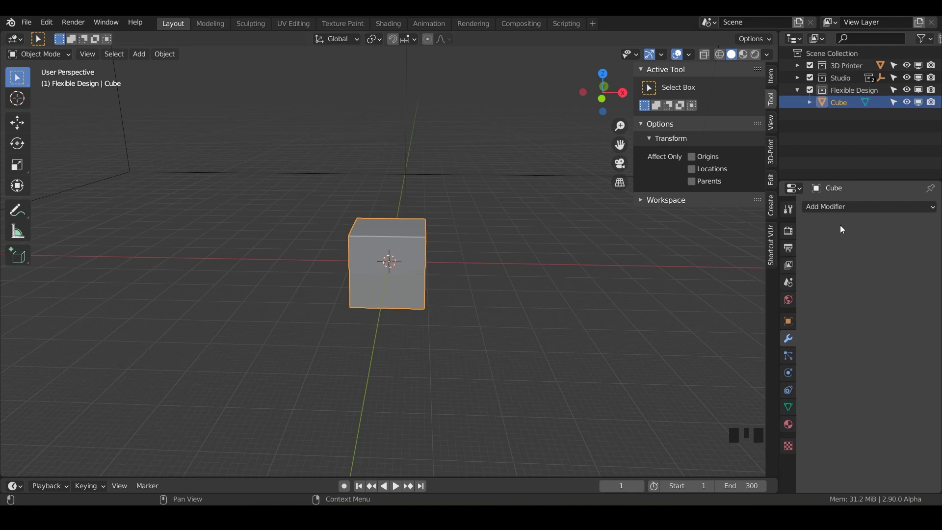
Add a Bevel modifier to the cube with Amount 0.5 mm and 3 Segments
left_click(846, 210)
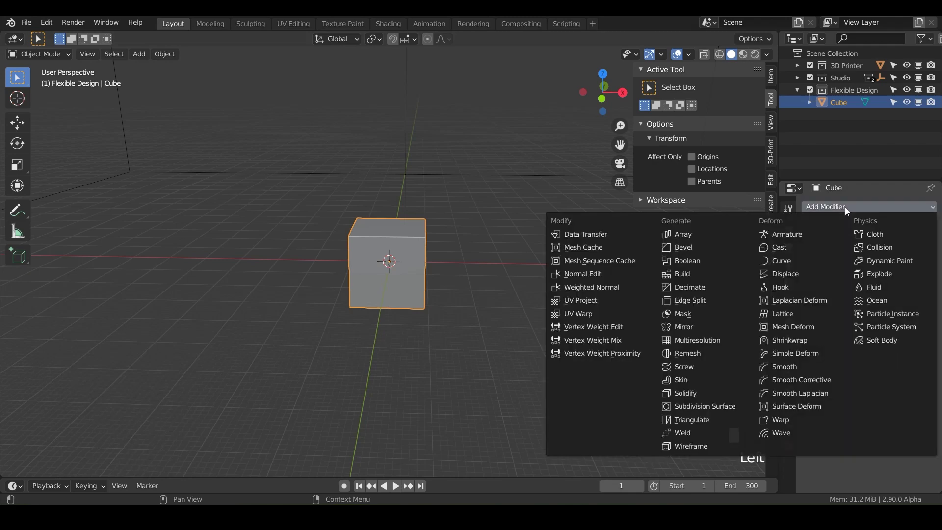
left_click(679, 249)
double_click(886, 274)
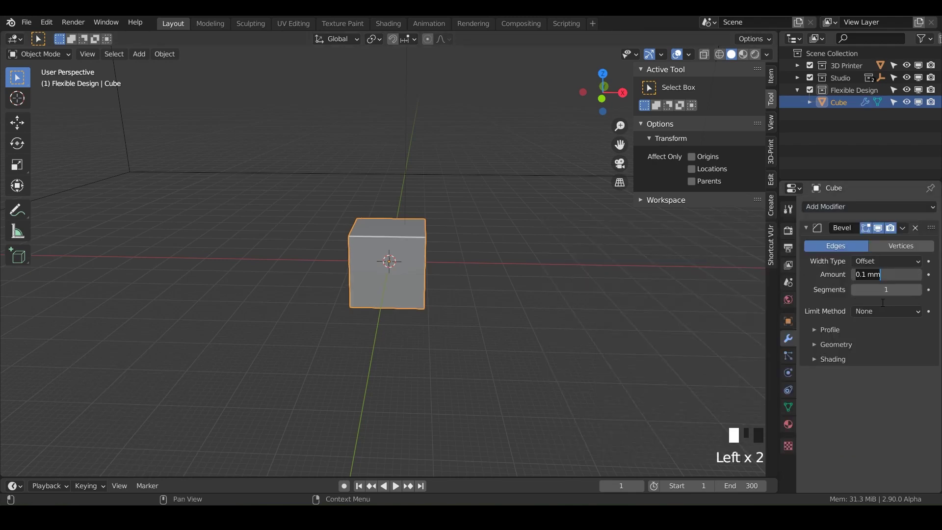
type(".5")
key("Return")
left_click(879, 290)
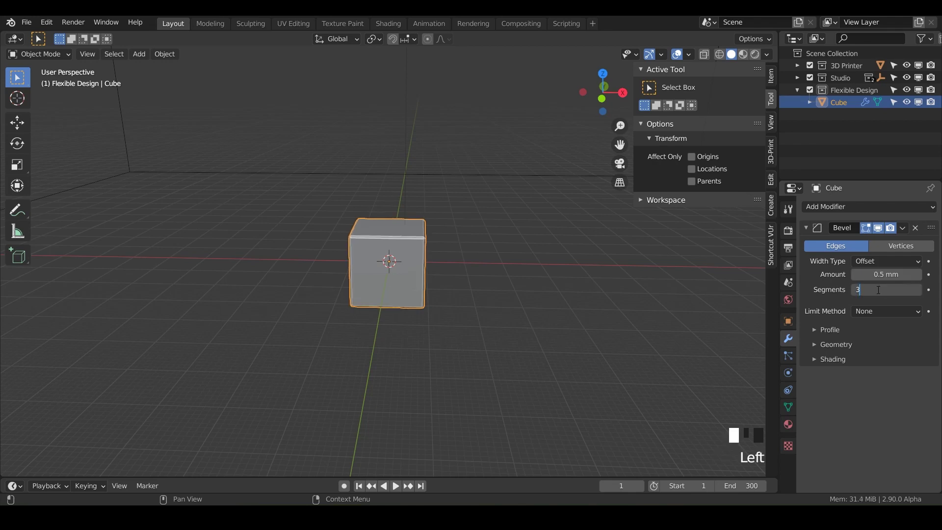
left_click(867, 414)
scroll(328, 246, "up", 4)
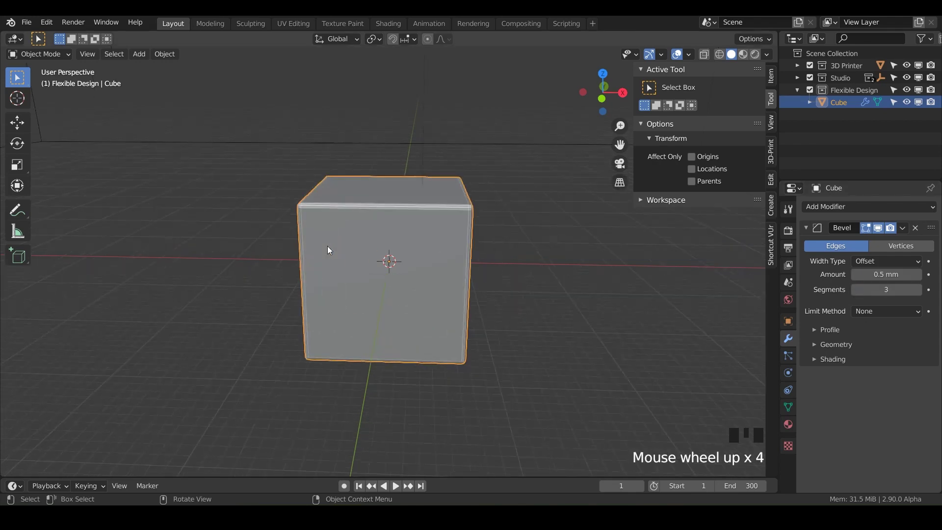
middle_click_drag(327, 245, 348, 249)
scroll(295, 243, "up", 2)
scroll(270, 262, "down", 2)
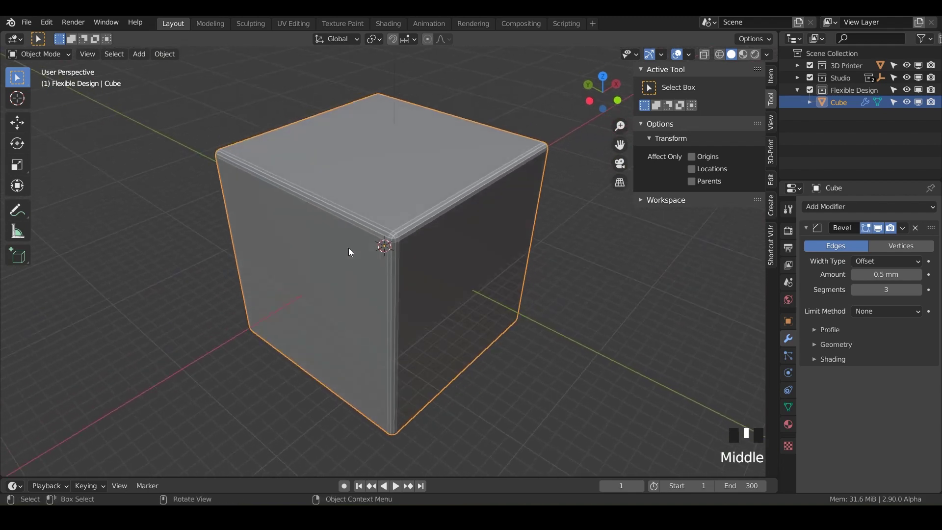
In Edit Mode, subdivide the cube's edges with 2 cuts into a 3×3 face grid
key("Tab")
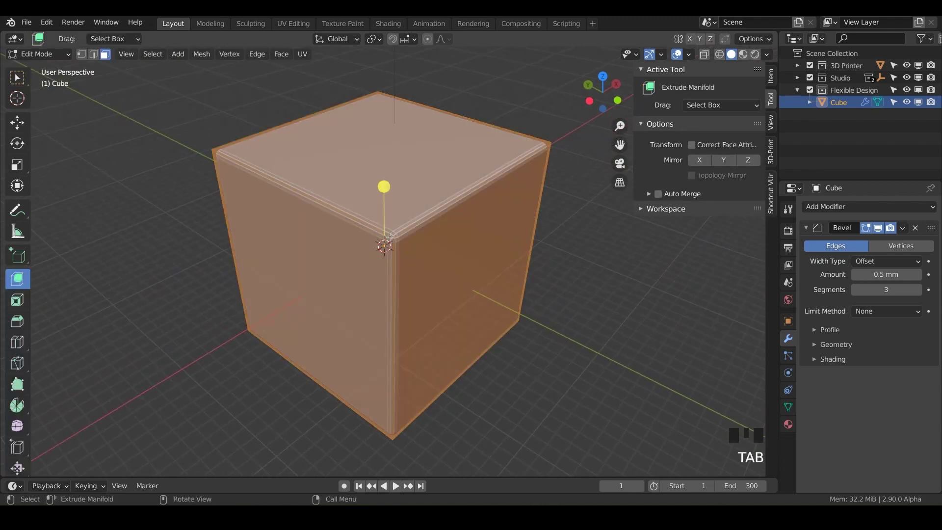
left_click(17, 301)
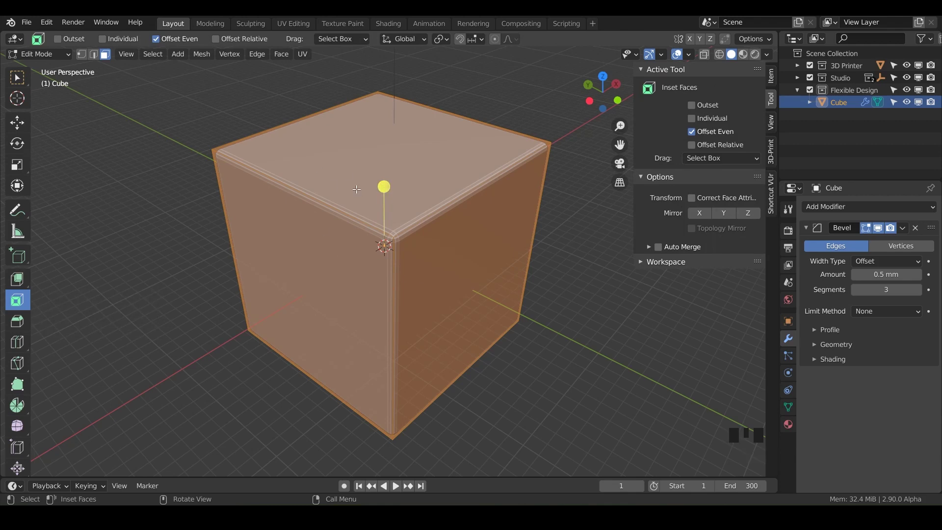
middle_click_drag(343, 272, 314, 276)
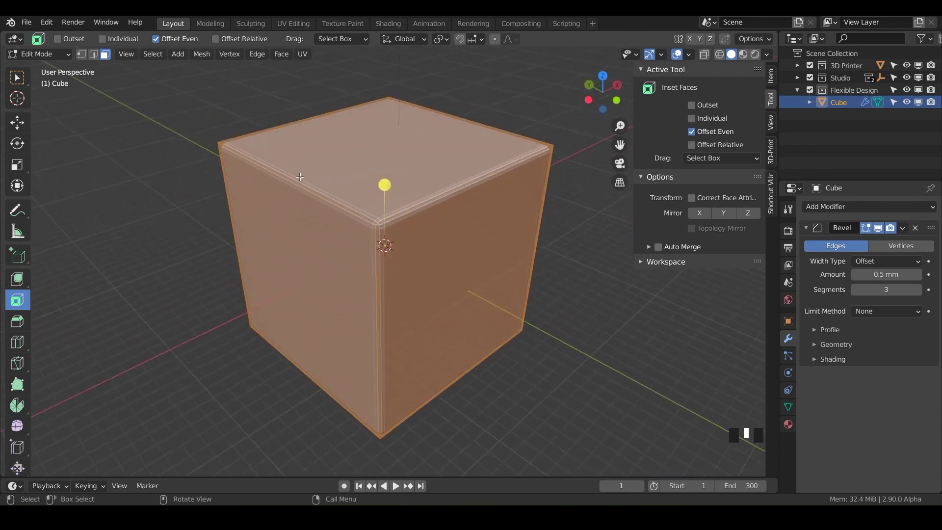
left_click(256, 54)
left_click(275, 122)
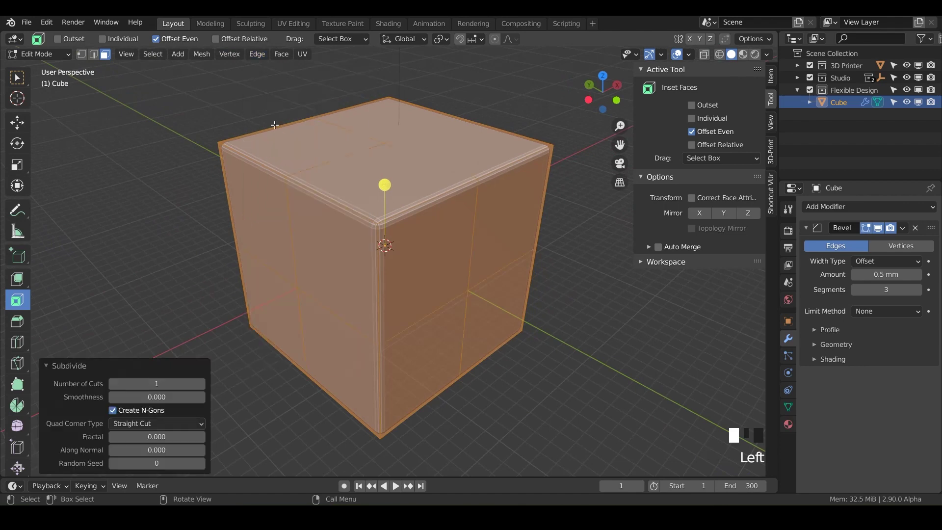
left_click(44, 364)
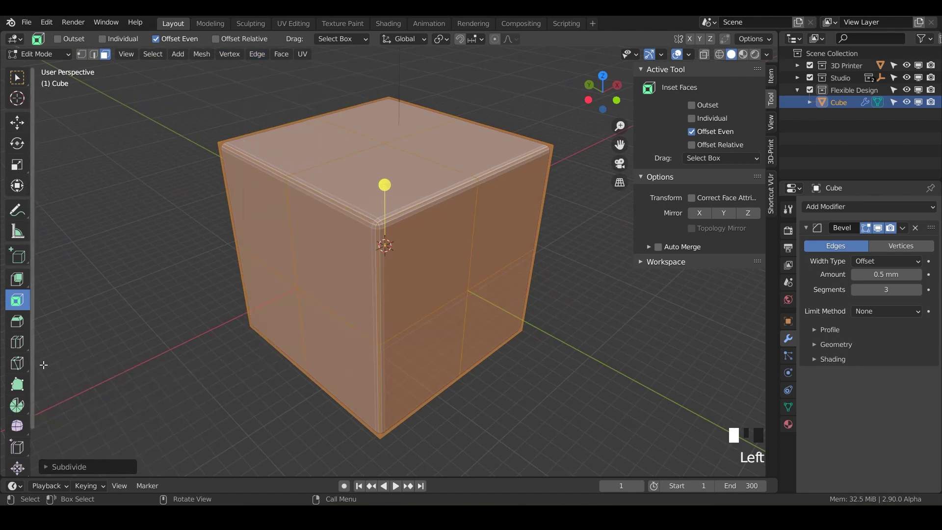
left_click(45, 469)
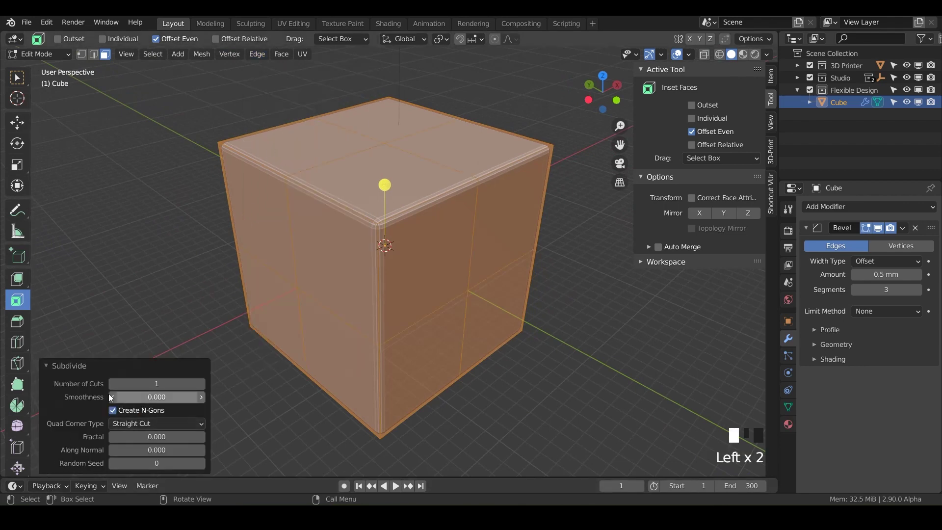
left_click(201, 383)
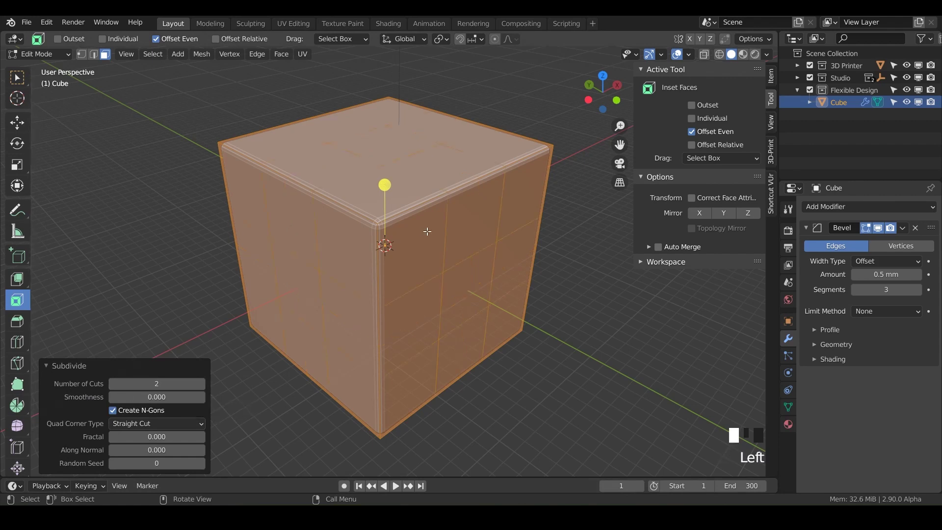
middle_click_drag(427, 231, 466, 242)
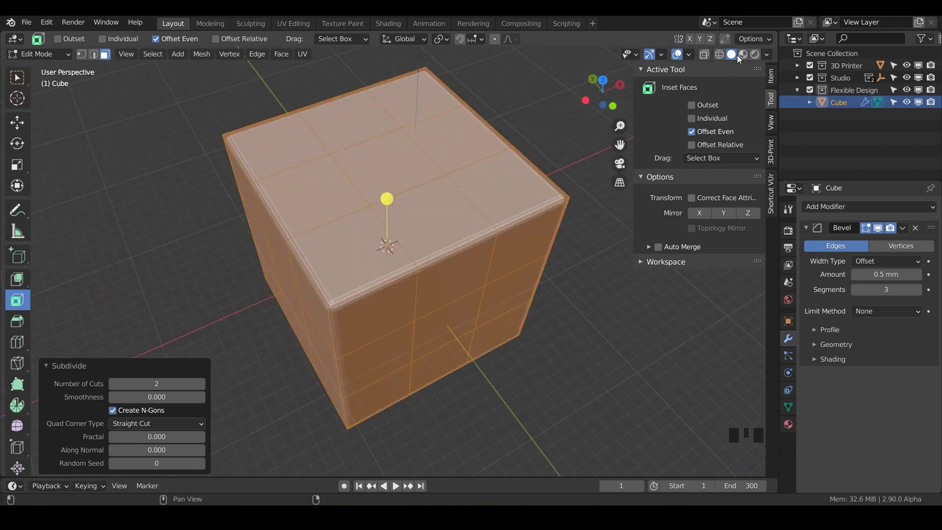
Shade the viewport with the rainbow normal MatCap and return the cube to Object Mode
left_click(767, 56)
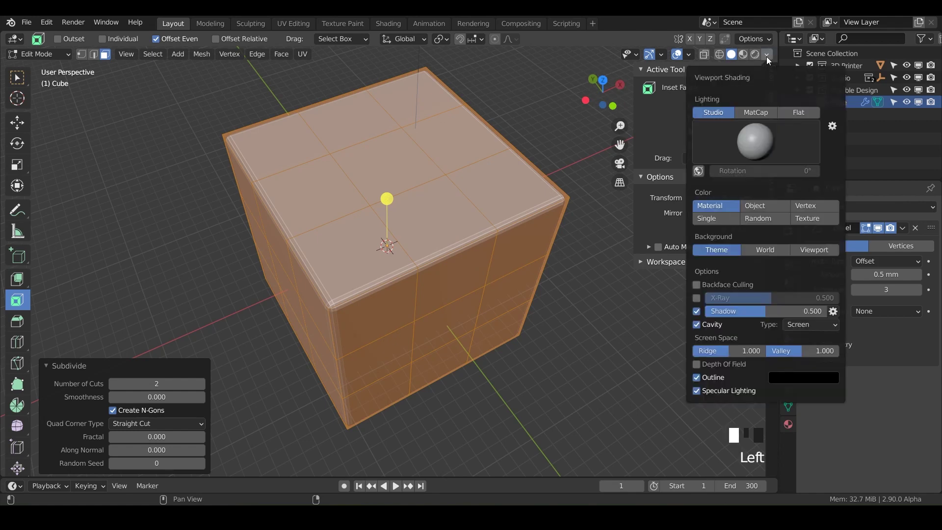
left_click(758, 111)
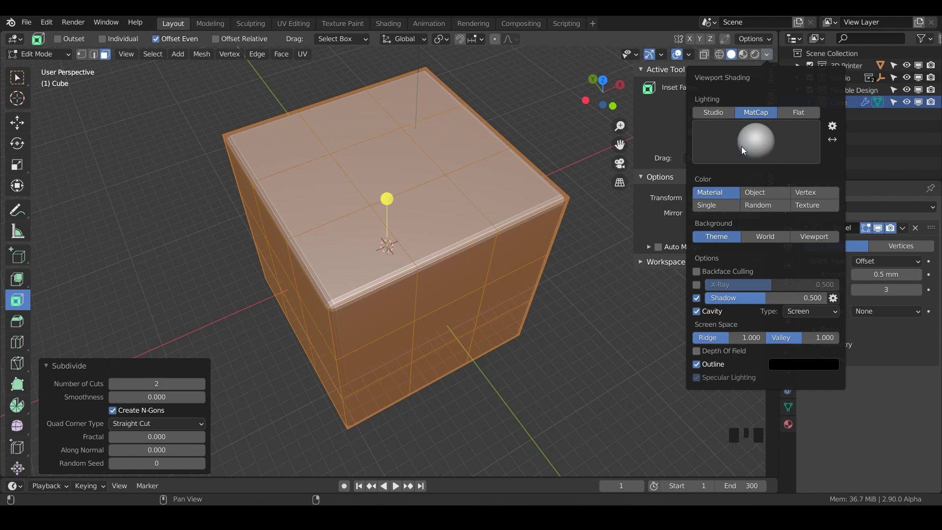
left_click(755, 144)
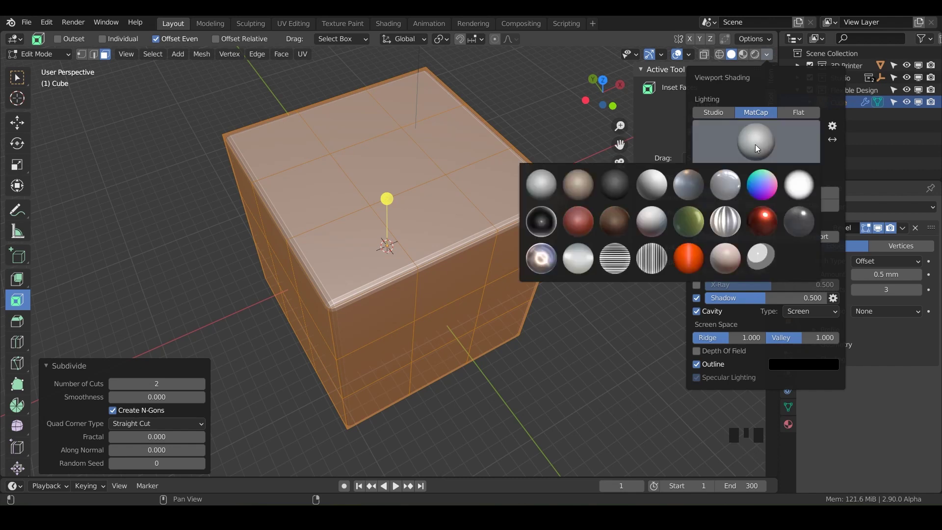
left_click(578, 258)
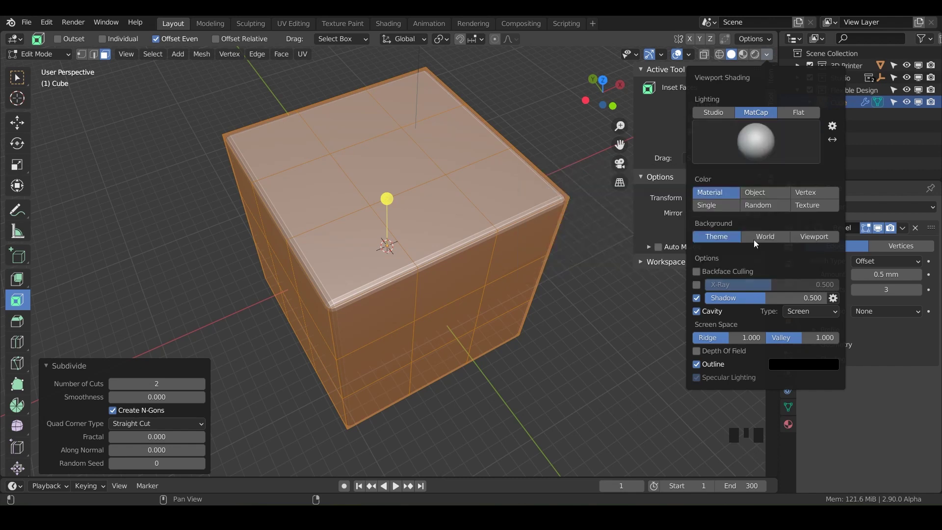
left_click(749, 143)
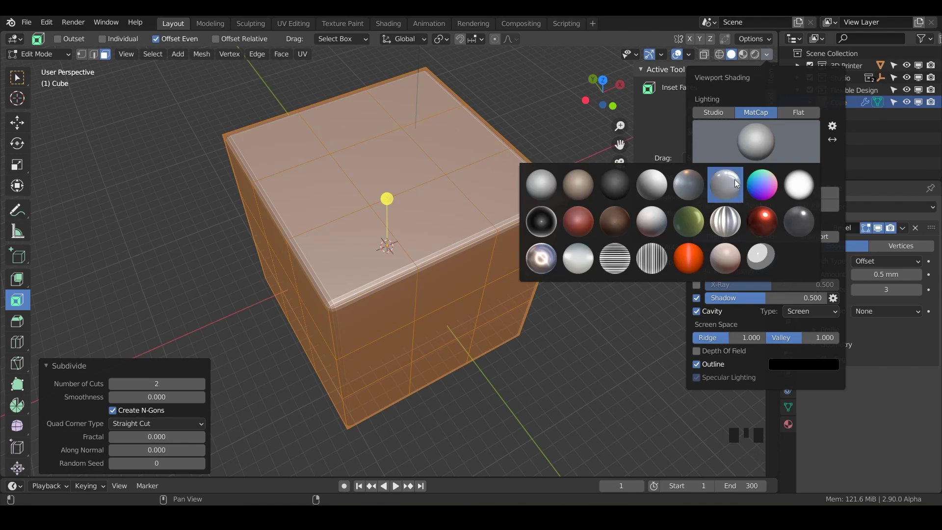
left_click(768, 190)
mouse_move(471, 226)
middle_mouse_down()
mouse_move(442, 222)
mouse_move(408, 267)
mouse_move(335, 251)
mouse_move(334, 268)
mouse_move(389, 280)
mouse_move(438, 185)
middle_mouse_up()
key("Tab")
middle_click_drag(426, 275, 367, 212)
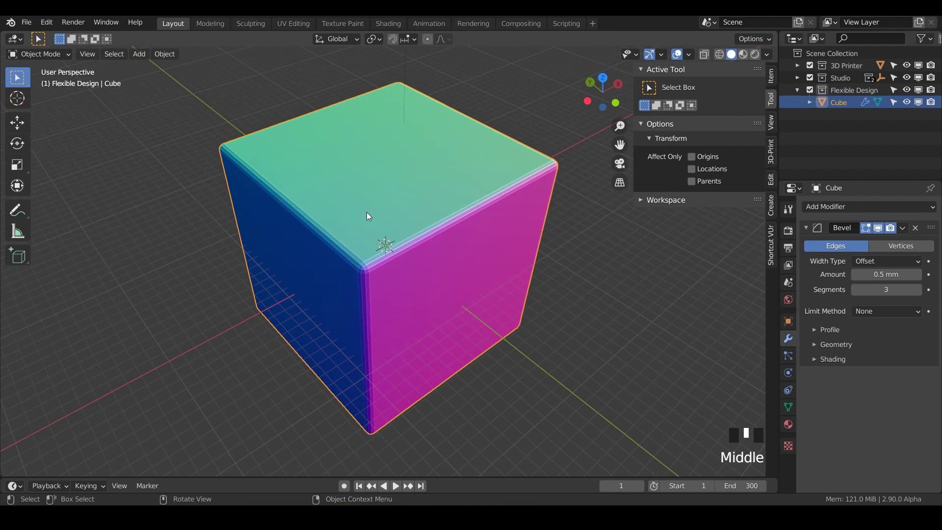
In Edit Mode with Select Box, select only the centre square of the top face
key("Tab")
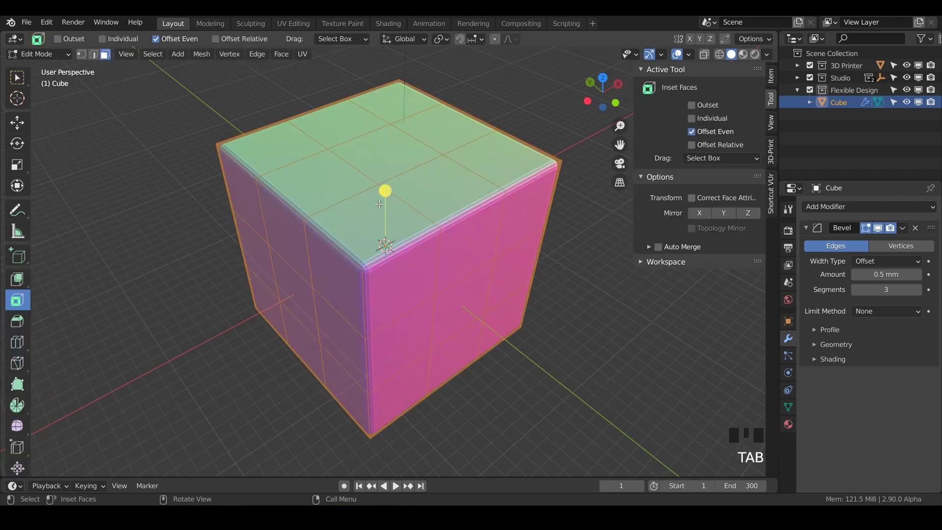
middle_click_drag(313, 251, 364, 242)
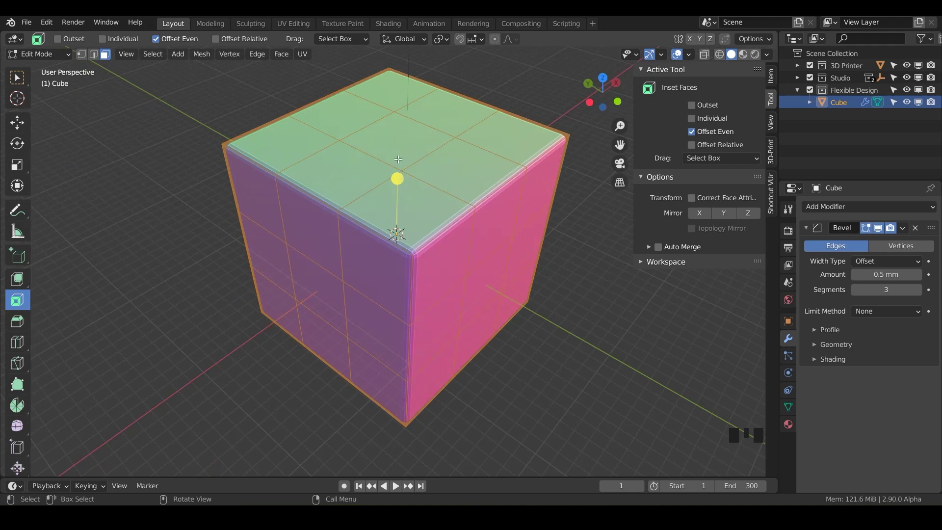
left_click(19, 84)
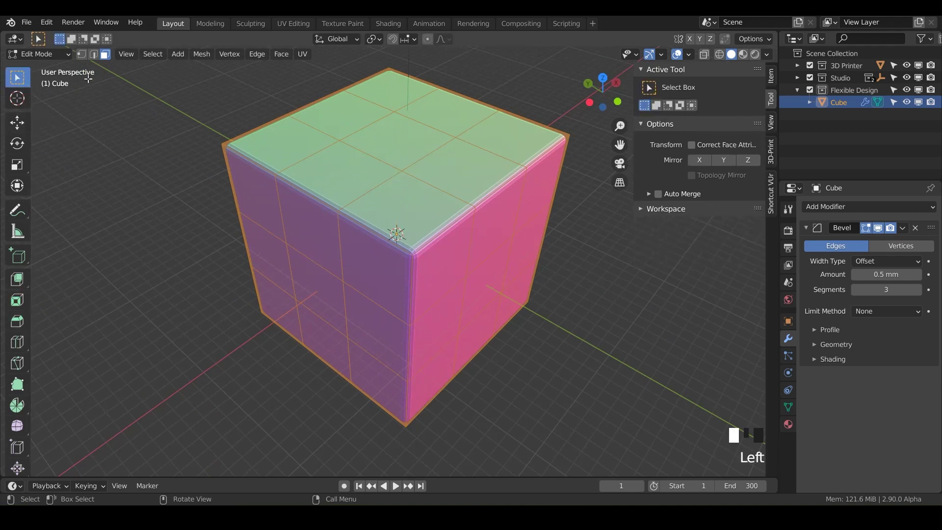
left_click(404, 149)
left_click(332, 203)
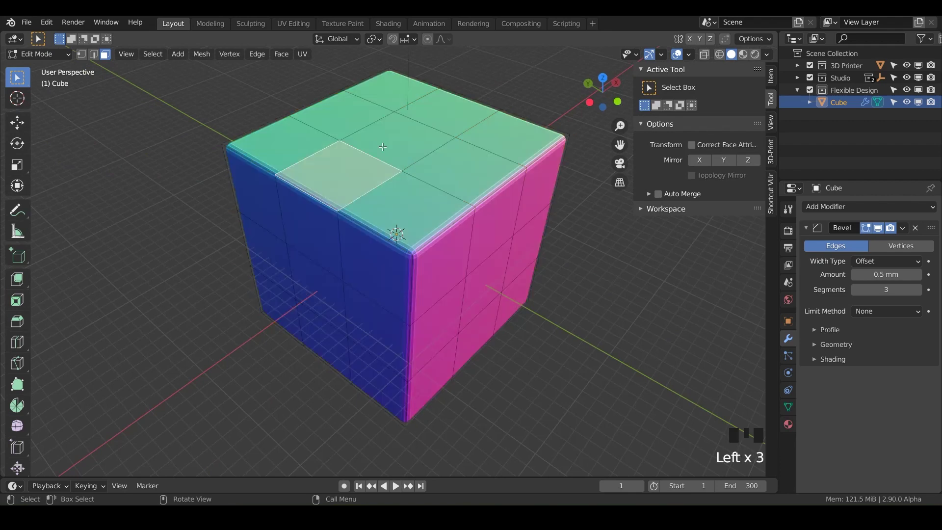
left_click(444, 143)
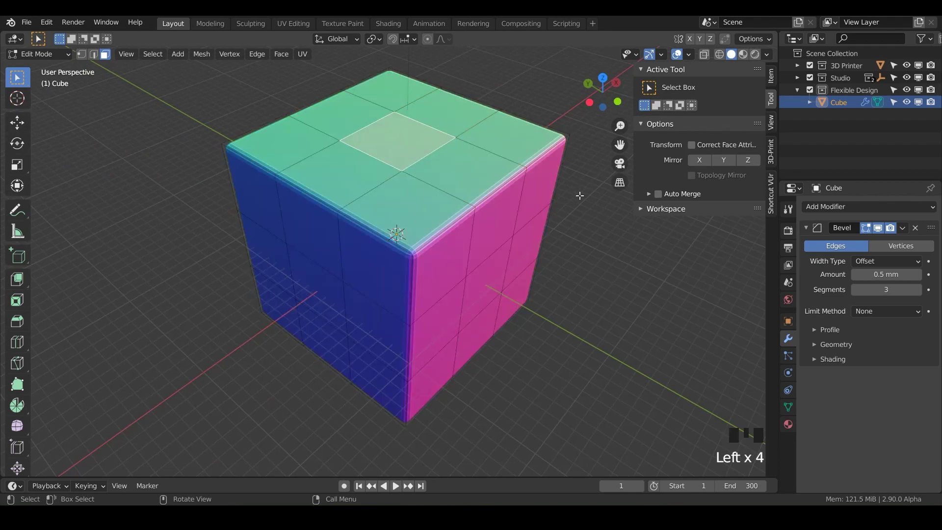
Try a recessed inset on the top centre square, then undo it
key("i")
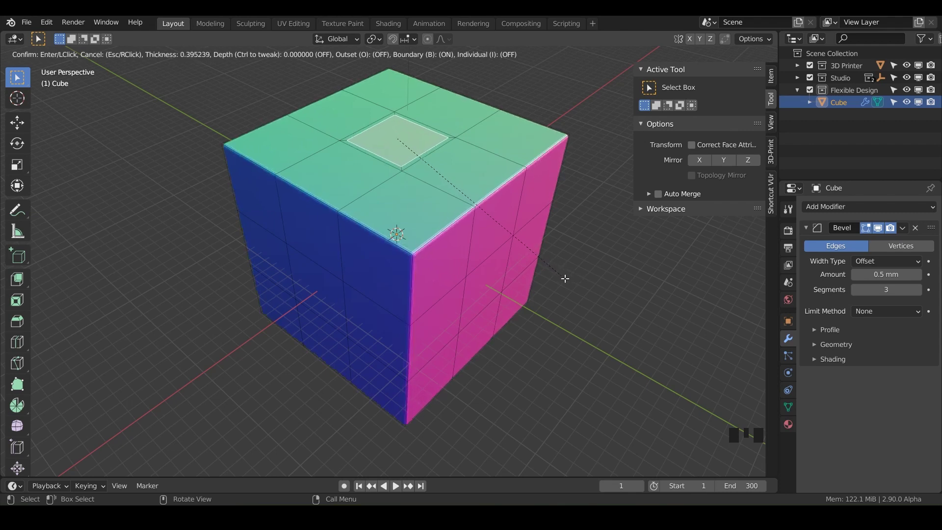
key("ctrl")
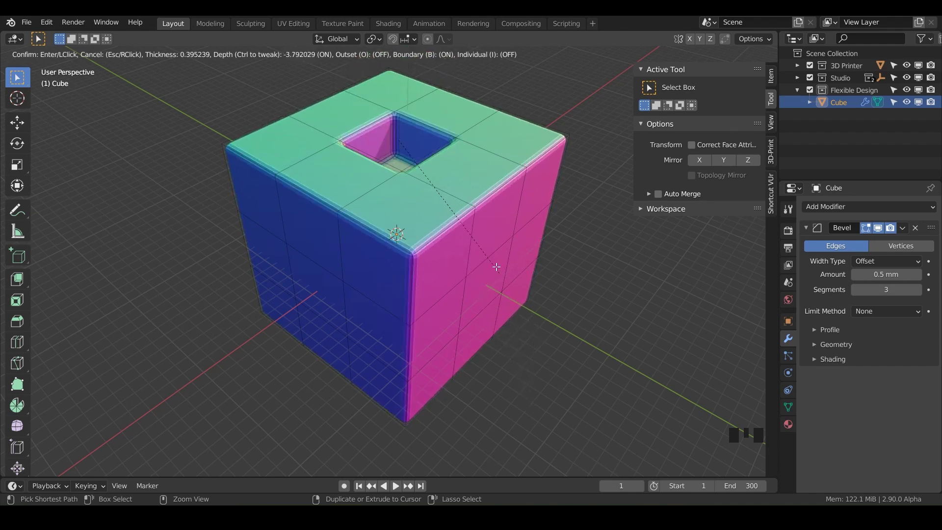
left_click(499, 286)
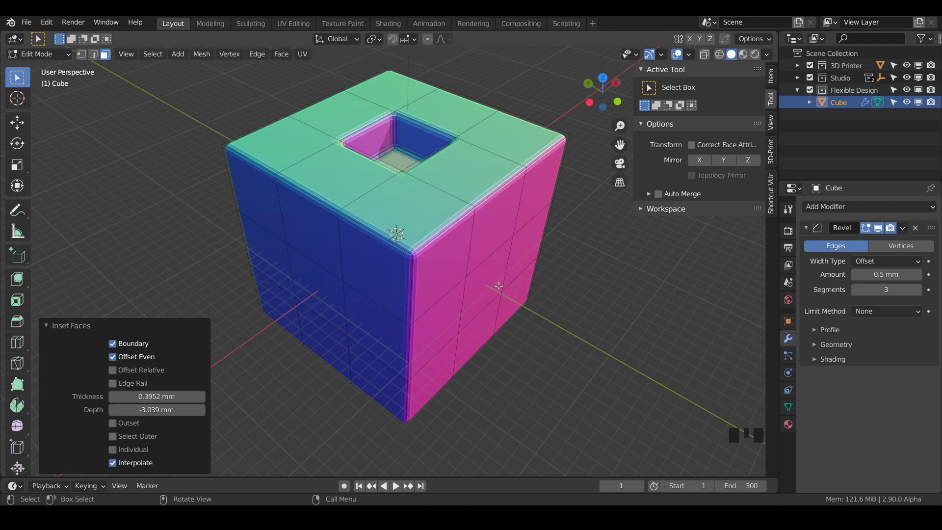
key("ctrl+z")
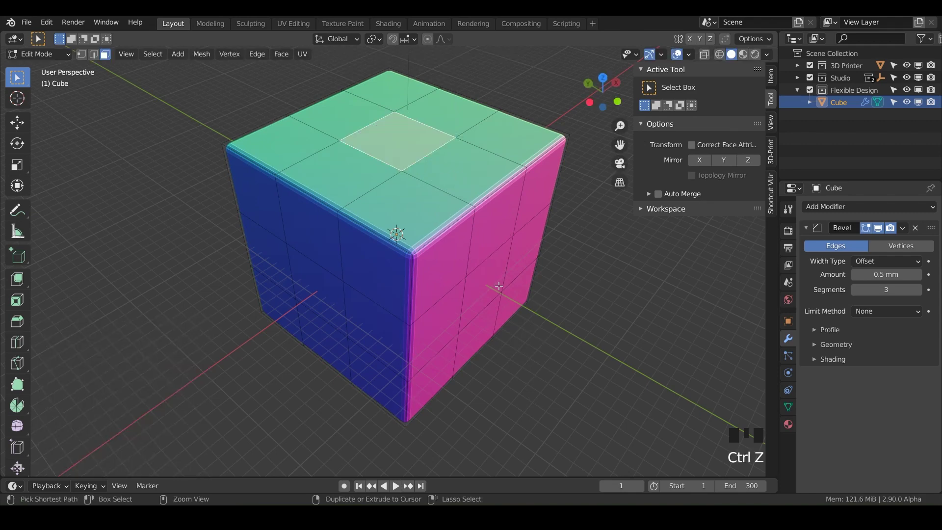
Activate the Inset Faces tool and reframe the cube from the front
left_click(17, 300)
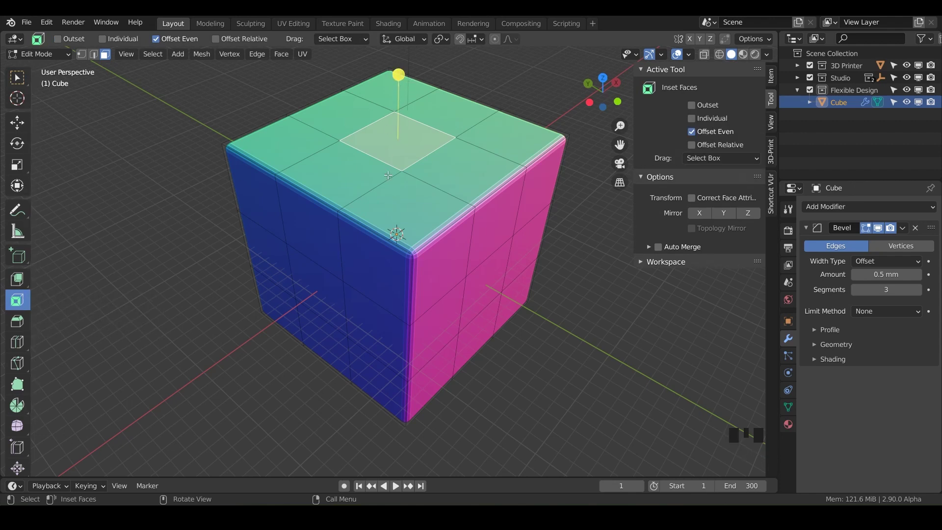
middle_click_drag(417, 135, 393, 219, "shift")
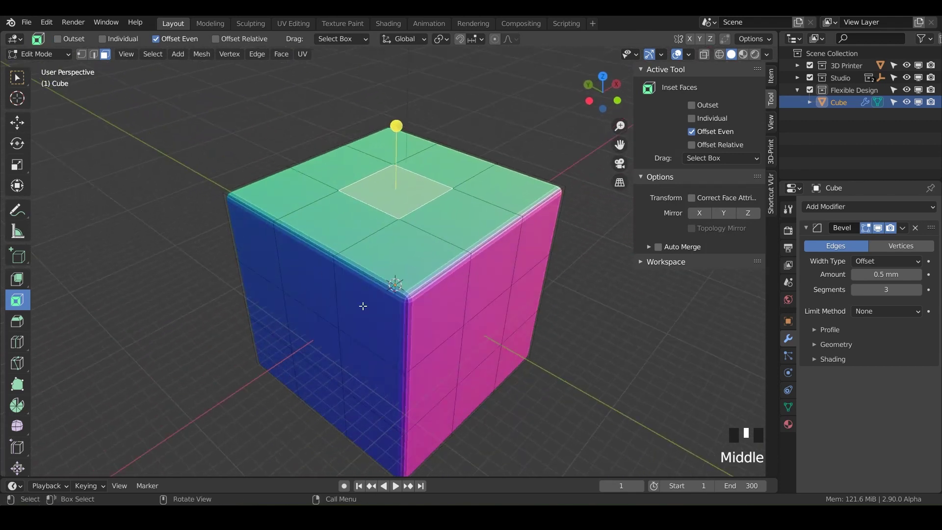
From front view, select the centre square of the cube's front face
key("KP_1")
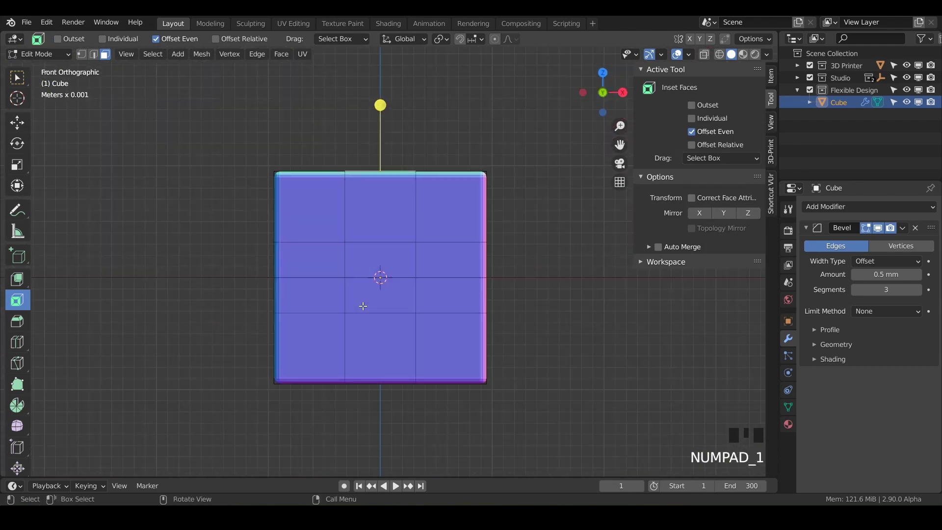
left_click(393, 258)
middle_click_drag(400, 330, 365, 359)
scroll(366, 359, "up", 2)
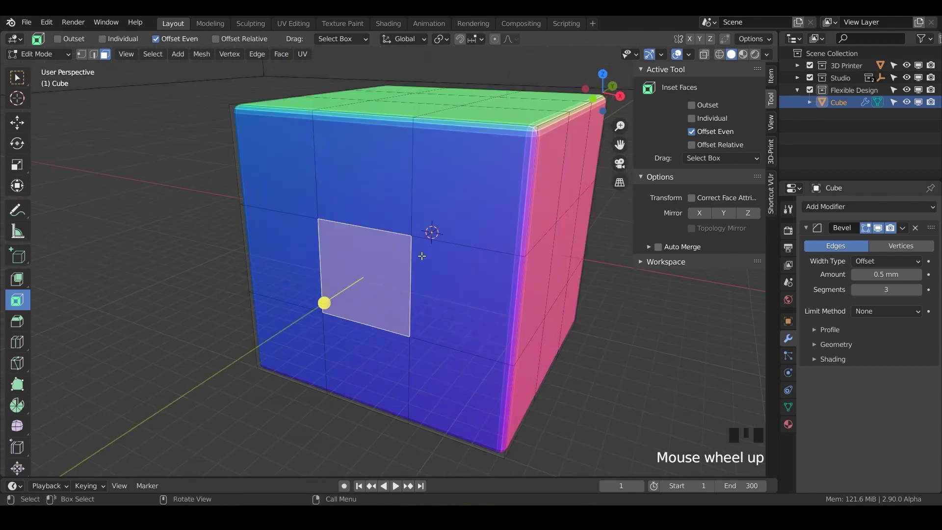
middle_click_drag(395, 276, 384, 283, "shift")
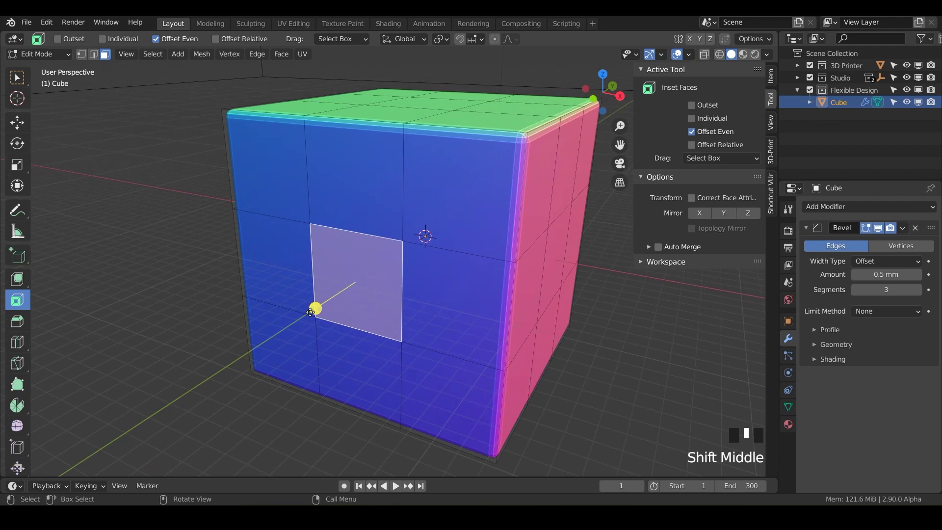
Inset the front centre square by 1.651 mm and inspect the result
left_click_drag(318, 309, 338, 293)
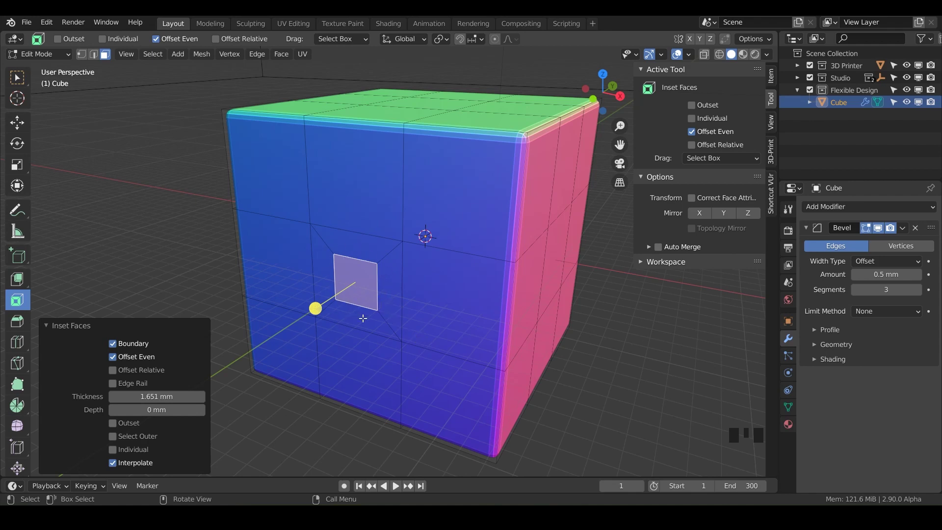
middle_click_drag(360, 296, 251, 305)
scroll(357, 291, "up", 2)
scroll(468, 283, "down", 2)
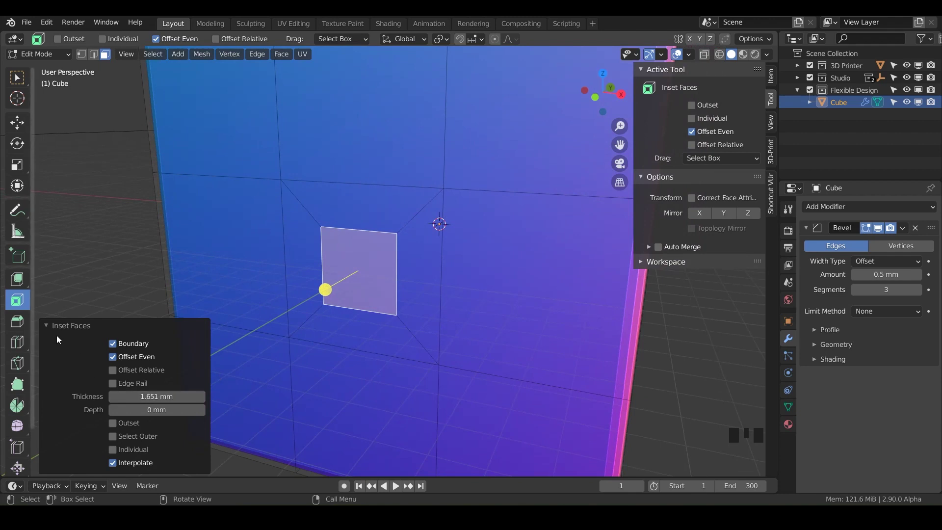
Set the inset Thickness to 2 mm and compare results with Offset Even toggled
left_click(47, 324)
left_click(45, 469)
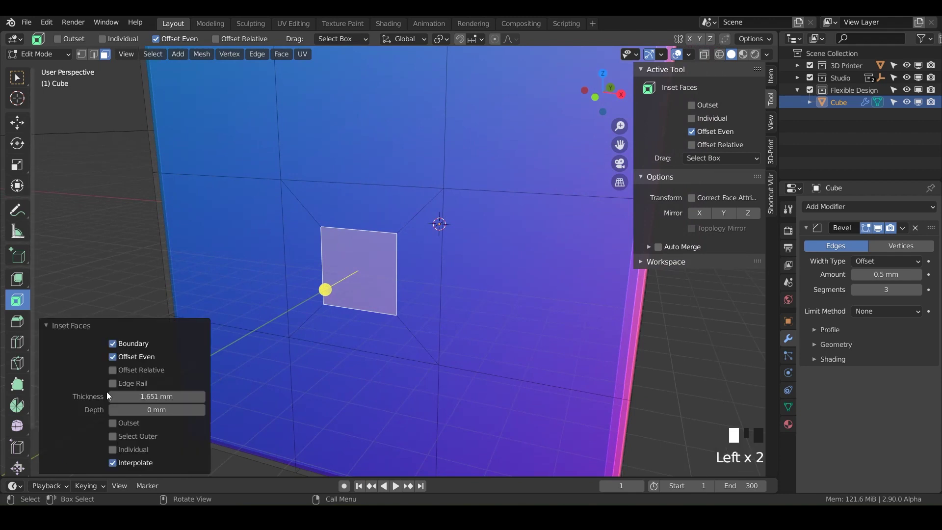
left_click(151, 398)
type("2")
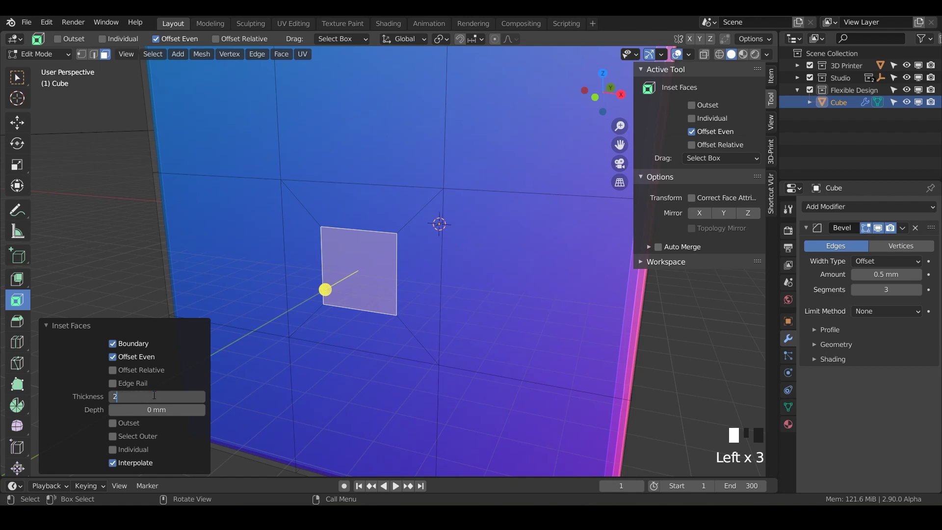
key("Return")
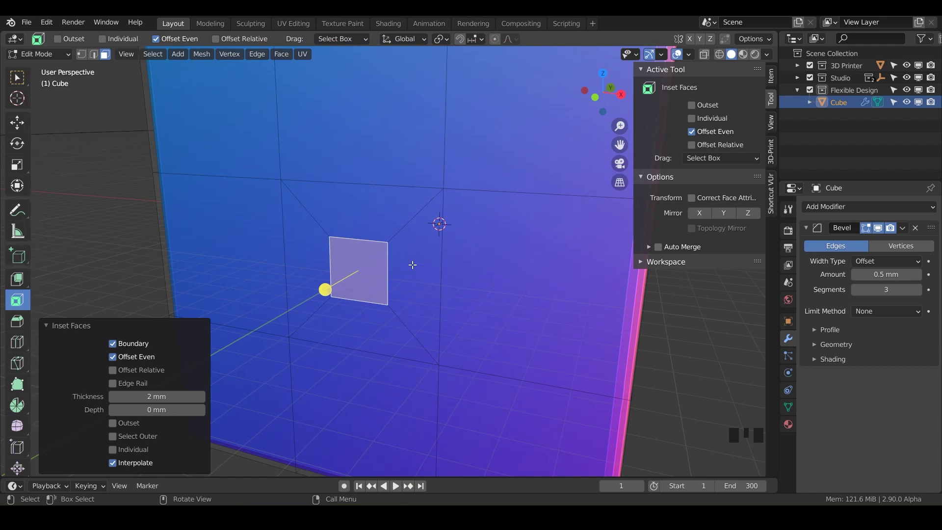
left_click(112, 357)
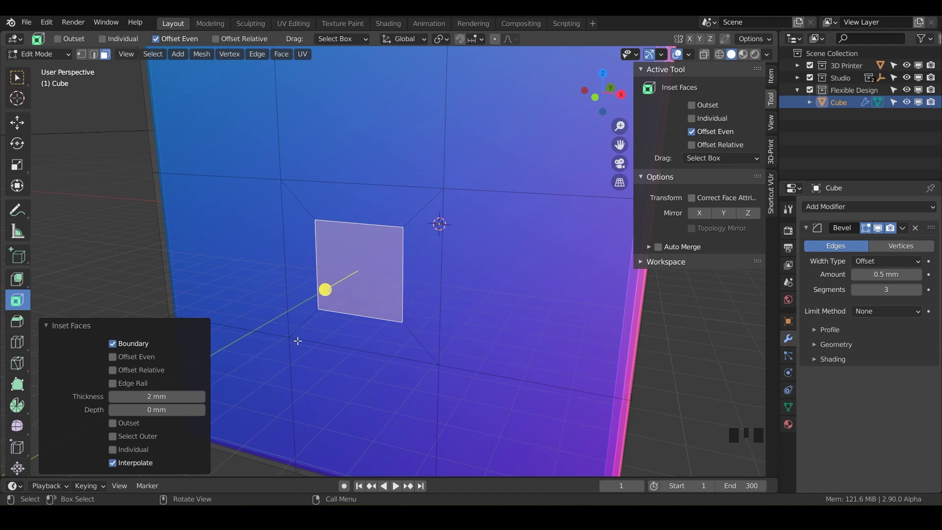
left_click(113, 356)
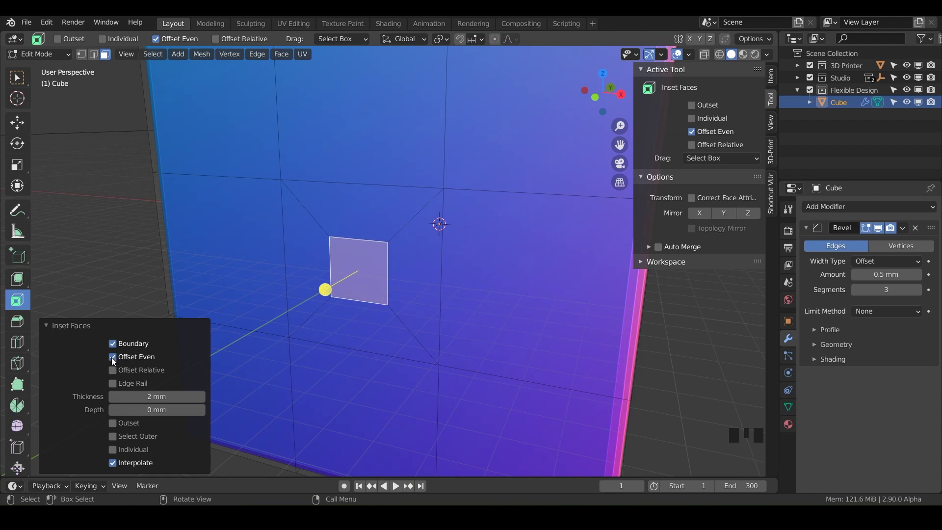
left_click(113, 357)
left_click(113, 357)
Inset the selected face with a 0.2 mm Thickness rim
left_click_drag(326, 290, 332, 295)
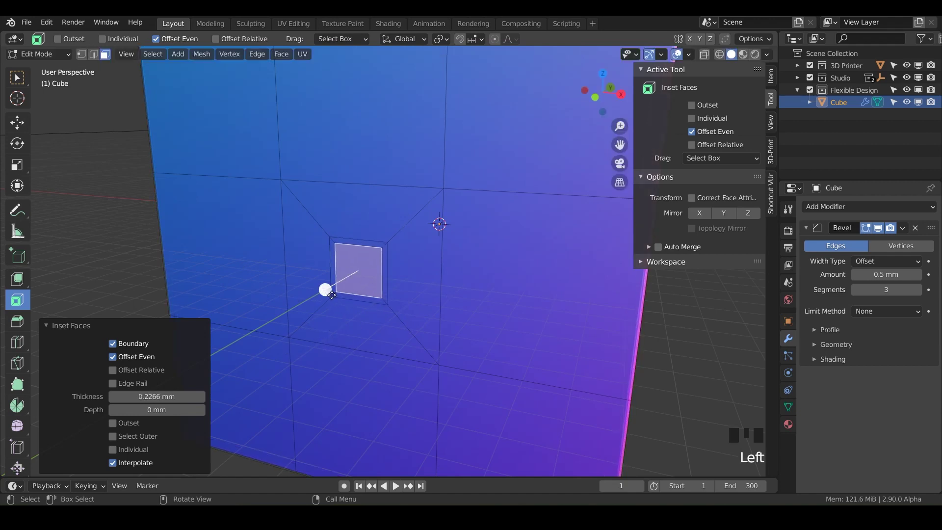
left_click(143, 400)
key("ctrl+a")
type("0.2")
key("Return")
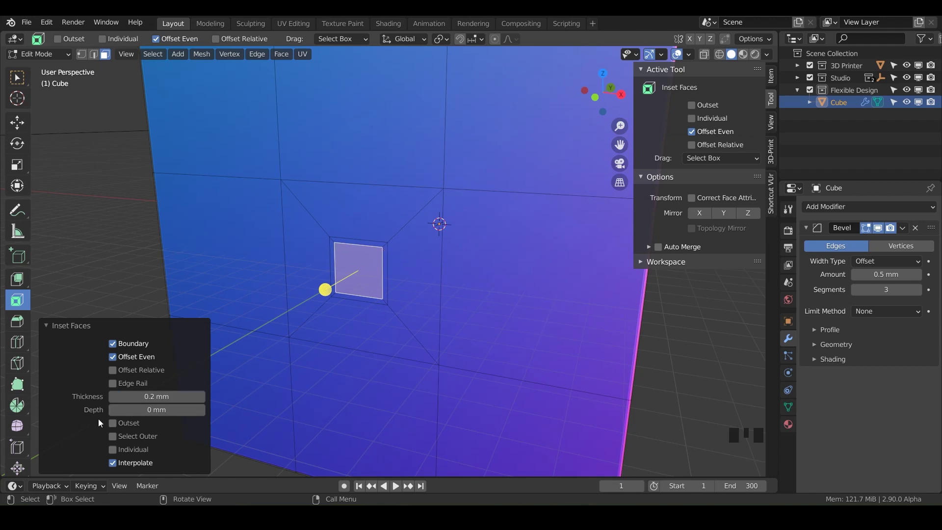
Set the inset Depth to -2 mm to sink the pip, then inspect the recess
left_click(151, 411)
type("-2")
key("Return")
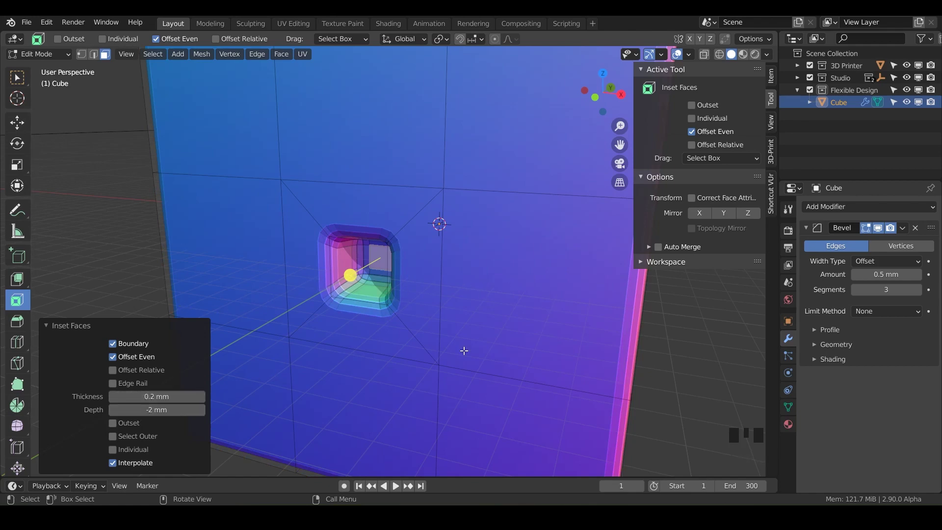
middle_click_drag(465, 351, 445, 289)
scroll(408, 338, "down", 4)
scroll(413, 295, "up", 5)
scroll(456, 288, "down", 5)
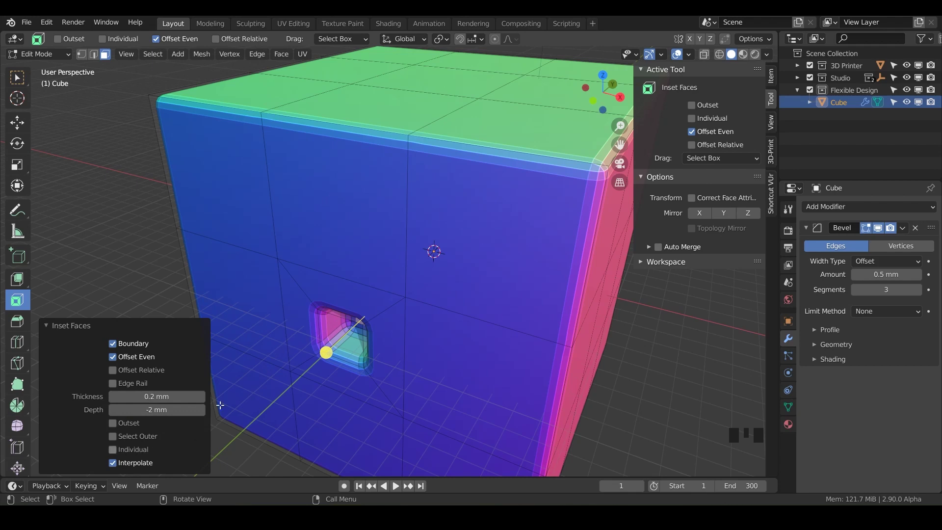
middle_click_drag(473, 357, 452, 235, "shift")
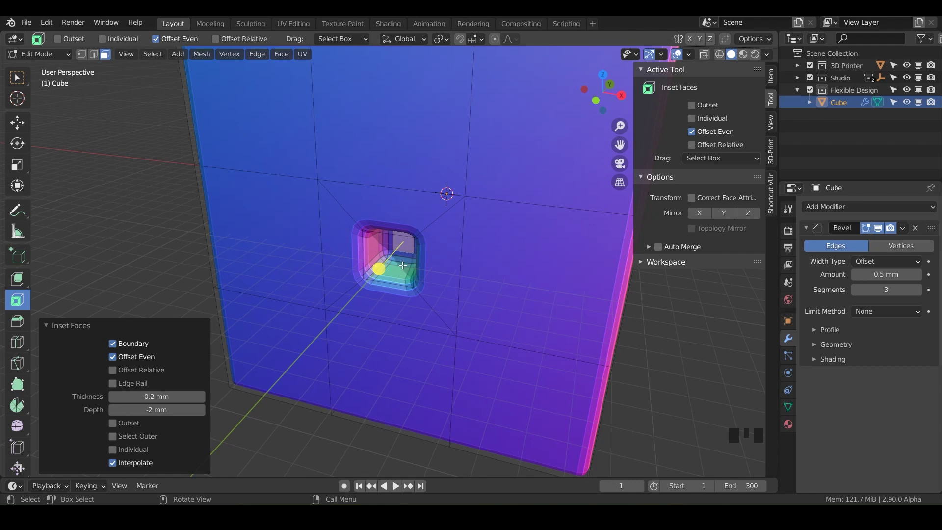
middle_click_drag(460, 352, 382, 321)
scroll(444, 344, "down", 5)
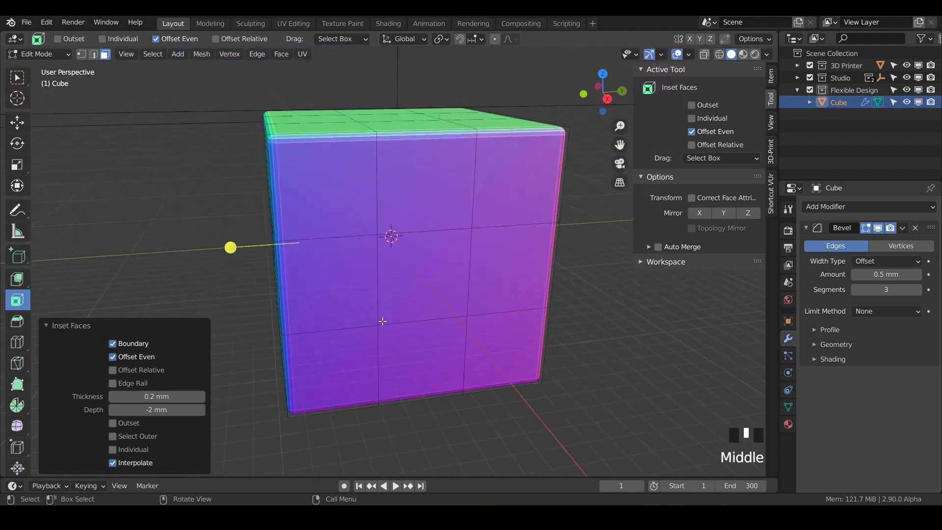
Select the top-left and bottom-right faces and inset them with 2 mm thickness
left_click(345, 215)
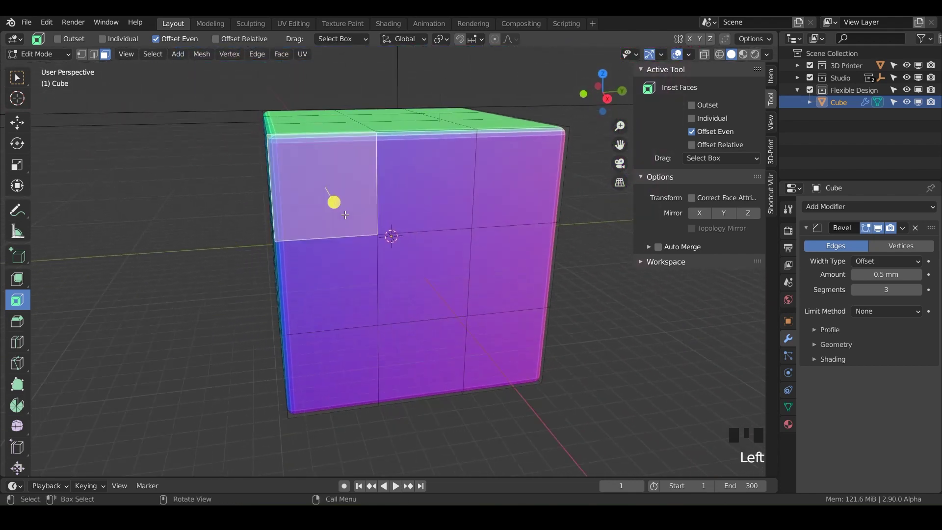
left_click(509, 353, "shift")
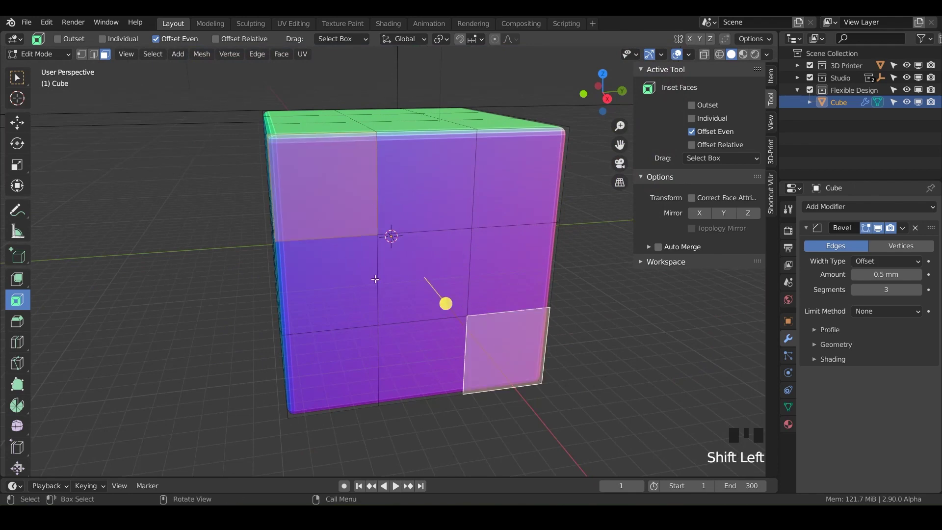
middle_click_drag(375, 276, 407, 280)
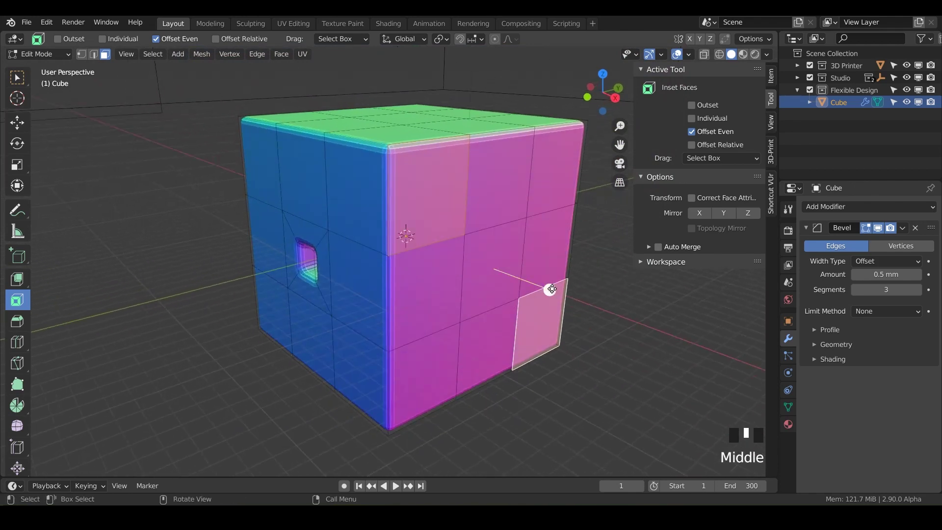
left_click_drag(549, 290, 531, 279)
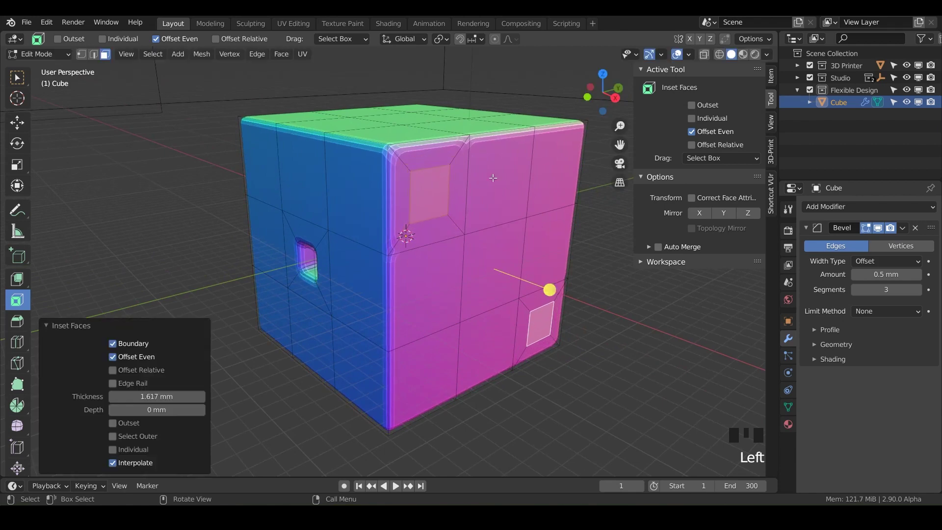
left_click(141, 395)
type("2")
key("Return")
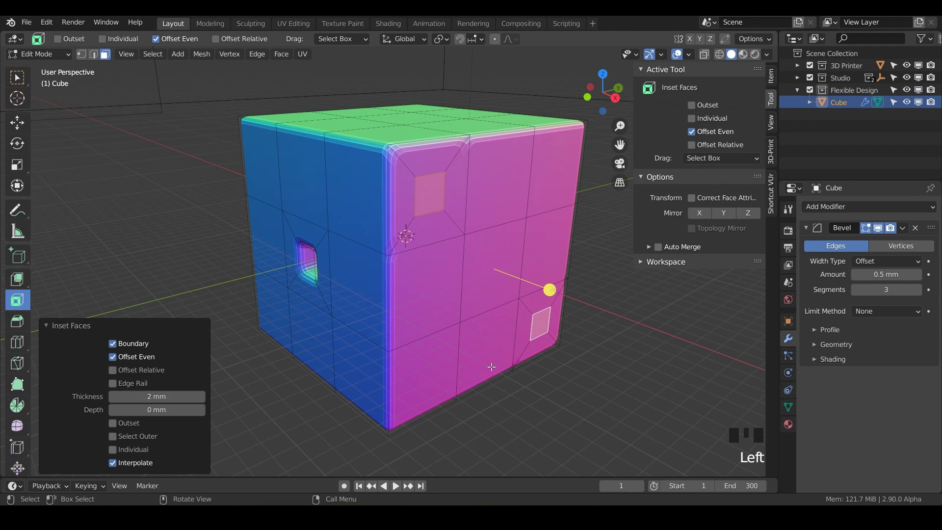
Thin the inset rim to 0.2 mm and set depth -2 mm to sink both pips
middle_click_drag(491, 367, 411, 275)
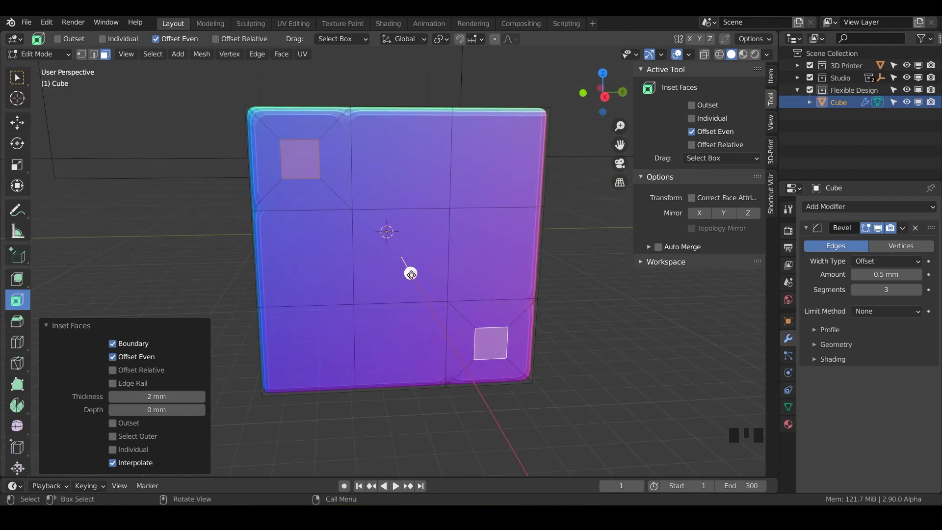
left_click_drag(411, 274, 392, 239)
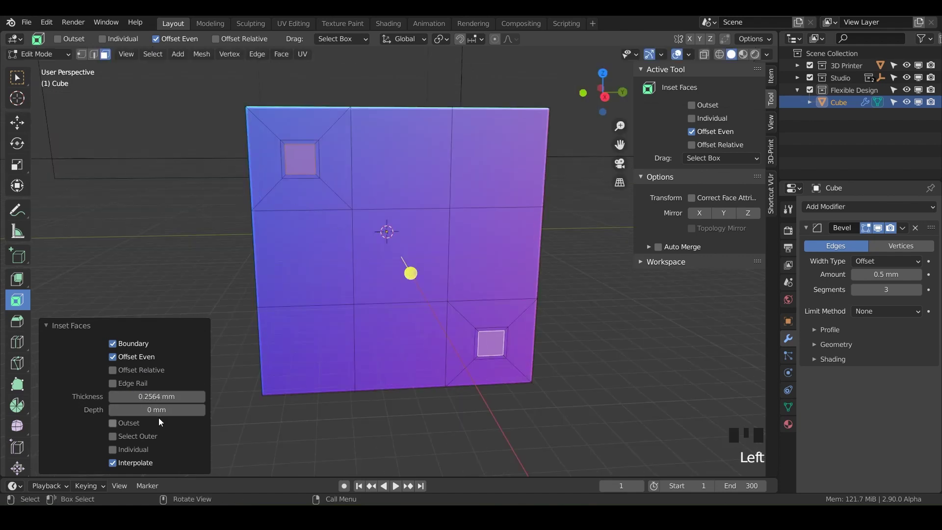
double_click(157, 397)
key("ctrl+a")
type(".2")
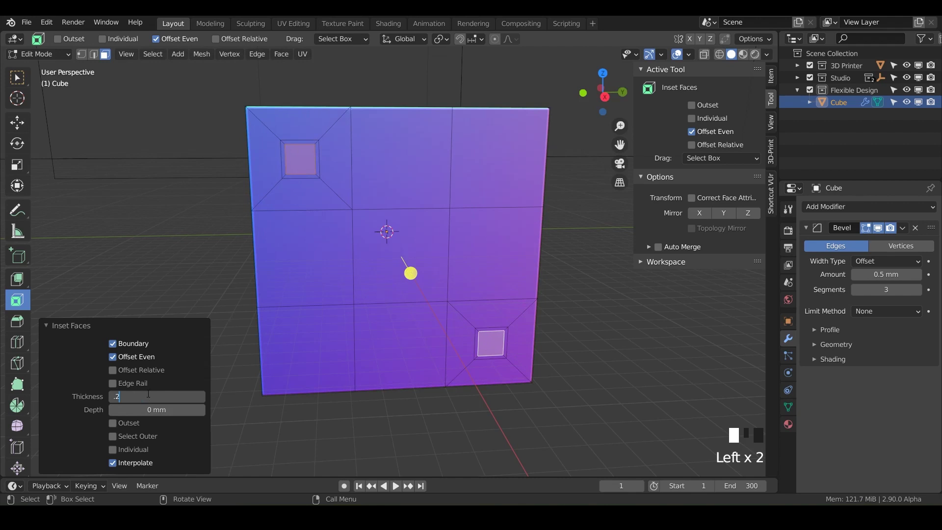
key("Return")
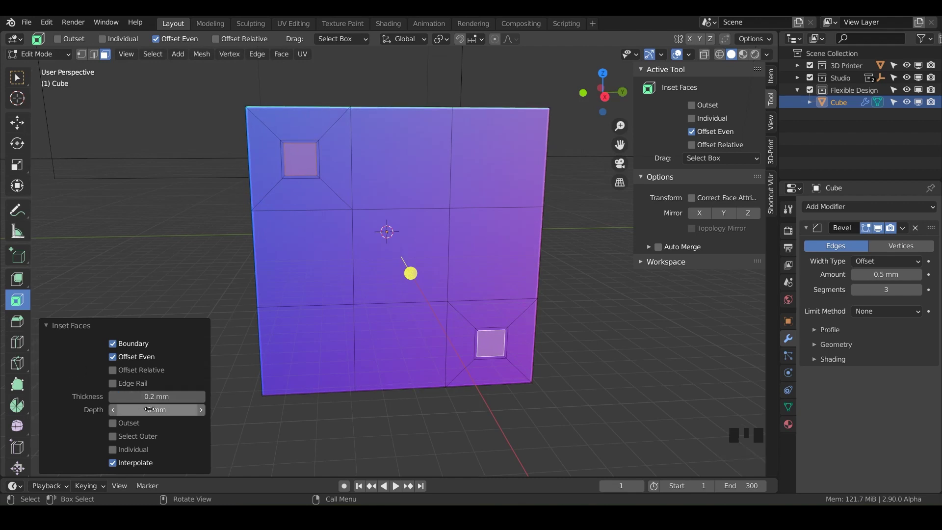
left_click(142, 410)
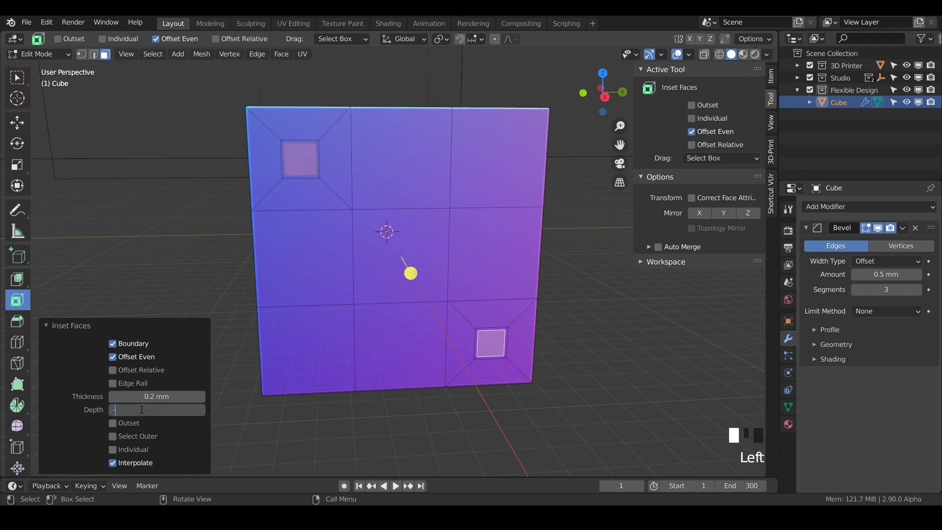
key("Return")
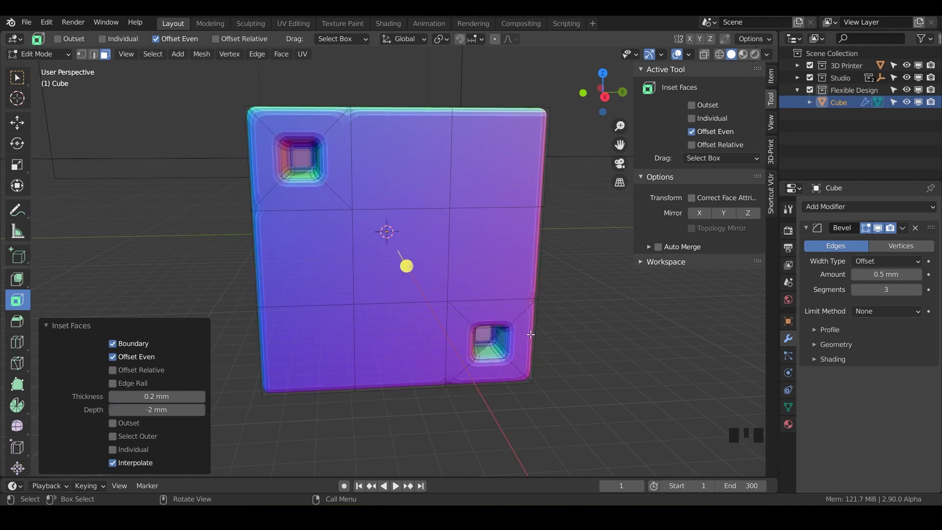
middle_click_drag(295, 251, 456, 202)
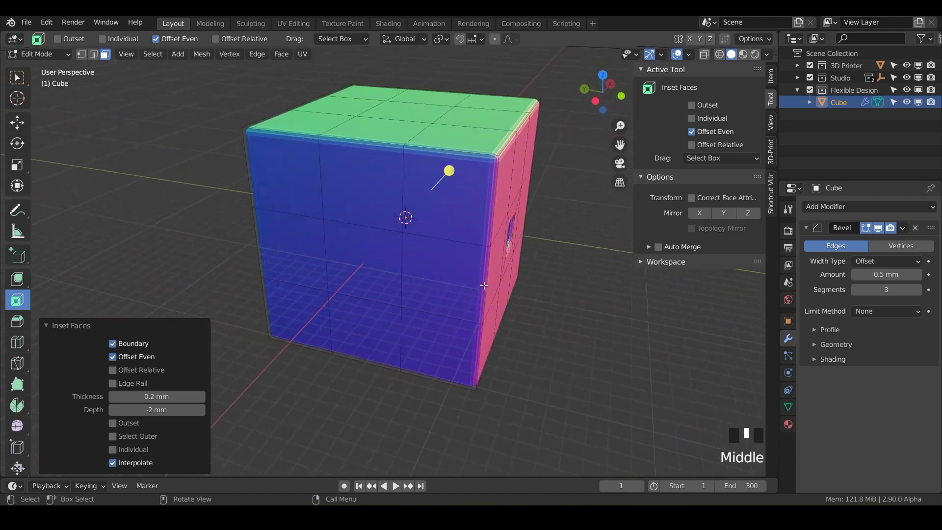
Select the upper-right, centre and lower-left faces and inset them with 2 mm thickness
left_click(446, 209)
left_click(353, 267, "shift")
left_click(283, 349, "shift")
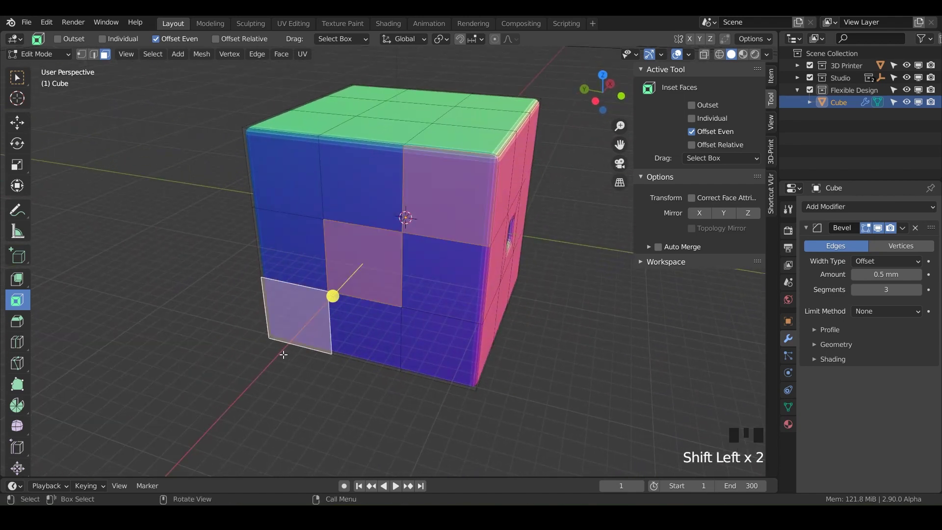
middle_click_drag(283, 349, 261, 293)
left_click_drag(263, 290, 275, 287)
middle_click_drag(275, 287, 334, 251)
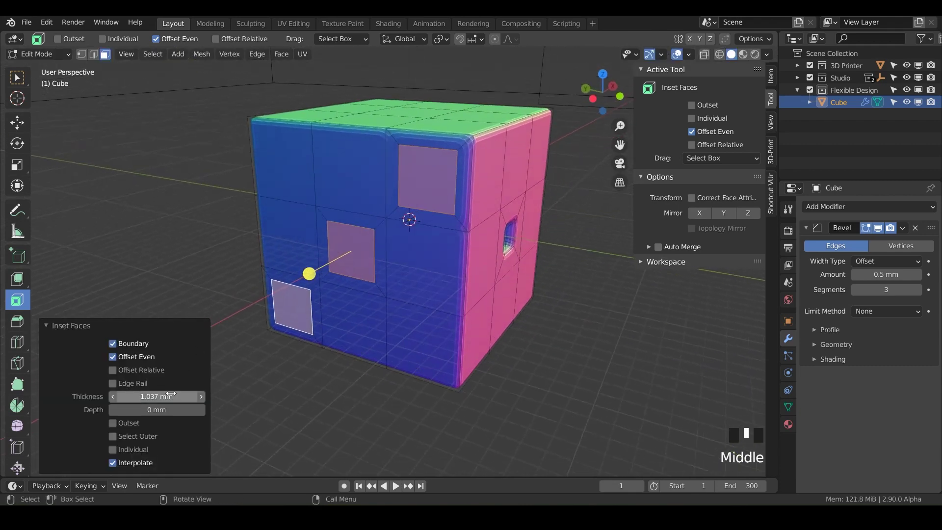
left_click(147, 396)
type("2")
key("Return")
Reduce the inset thickness to 0.2 mm and set depth -2 mm to recess the three pips
left_click(85, 417)
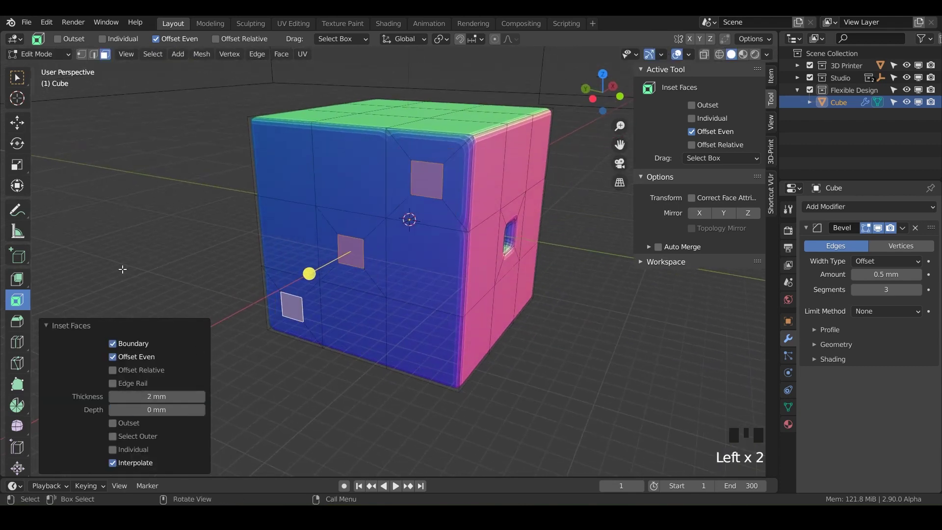
left_click_drag(312, 273, 311, 273)
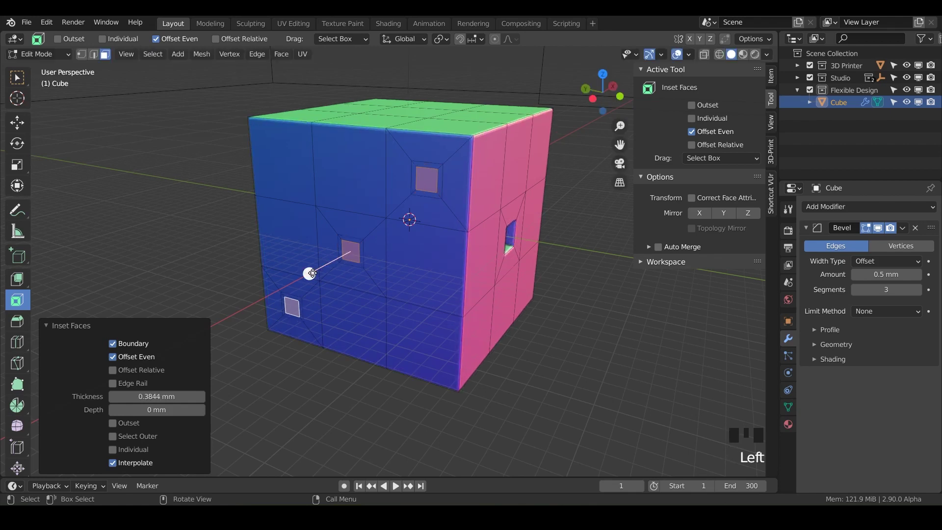
double_click(175, 396)
type(".2")
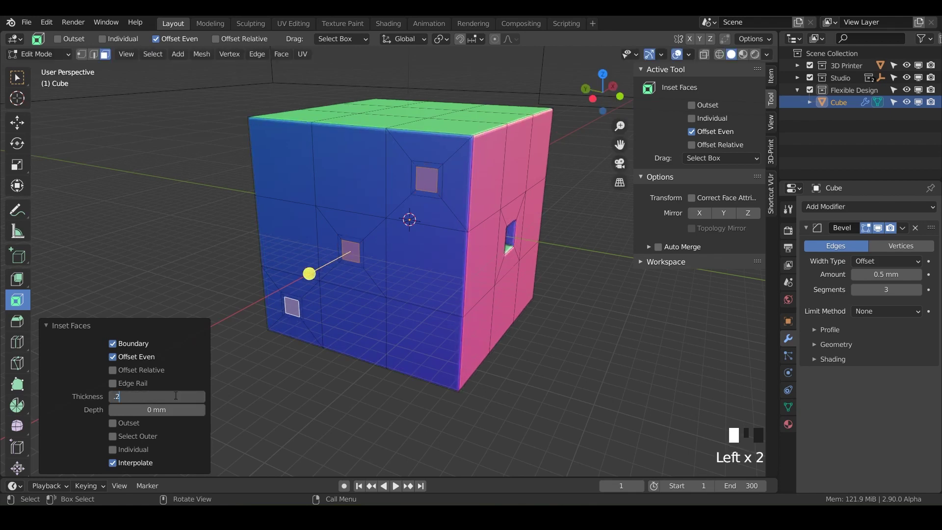
key("Return")
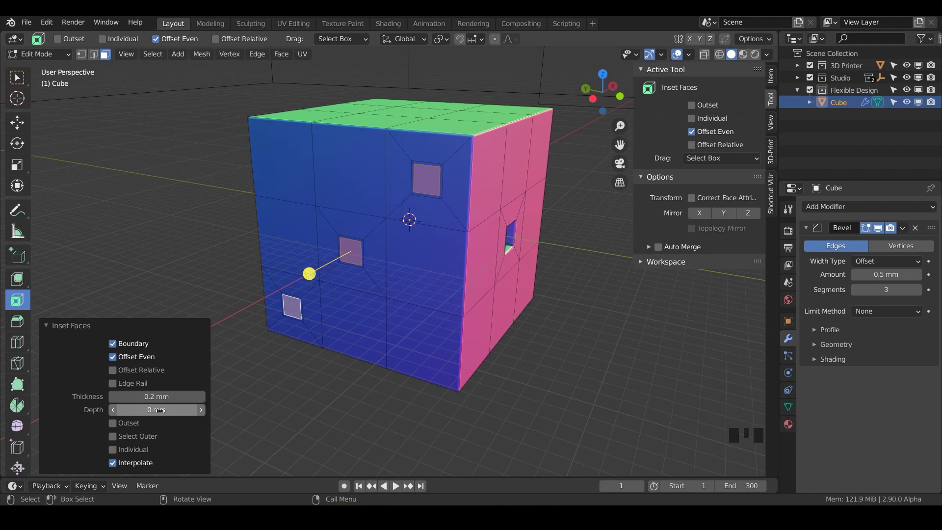
left_click(160, 411)
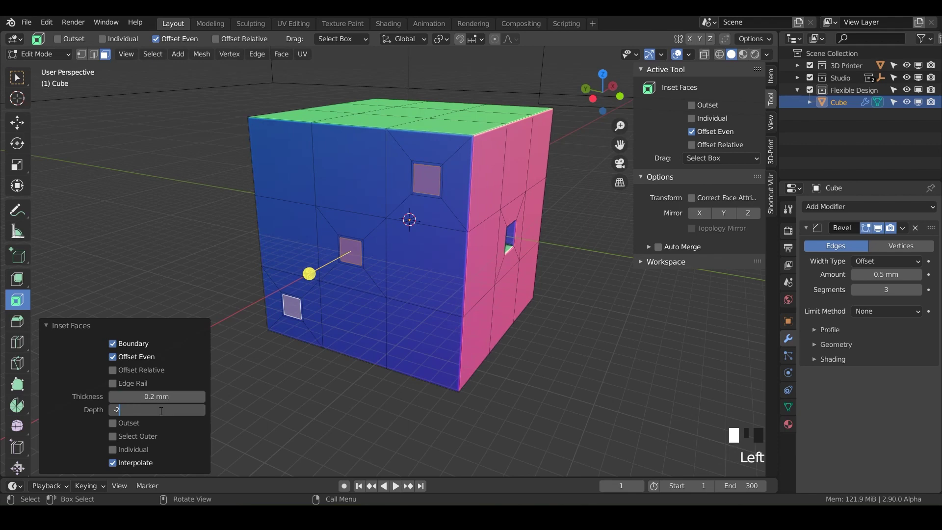
left_click(69, 377)
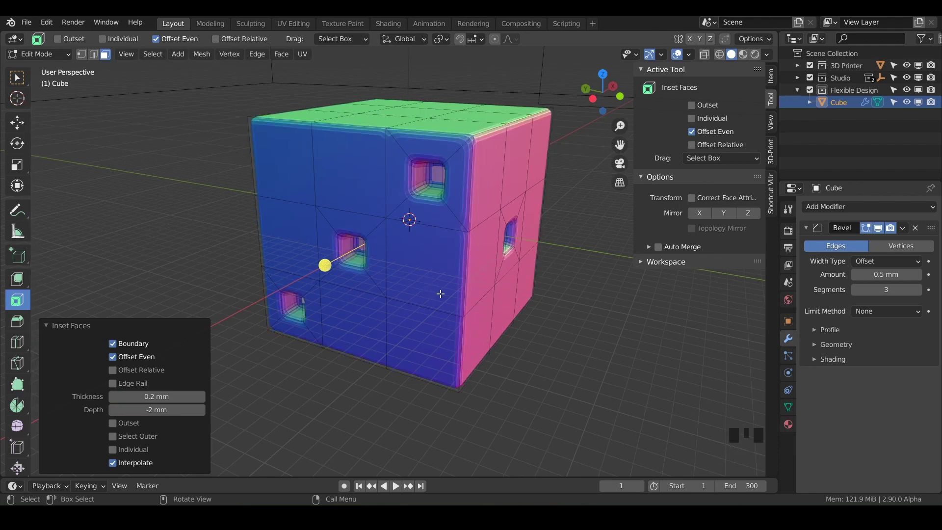
Box-select all nine faces on the cube's front side
middle_click_drag(373, 275, 309, 267)
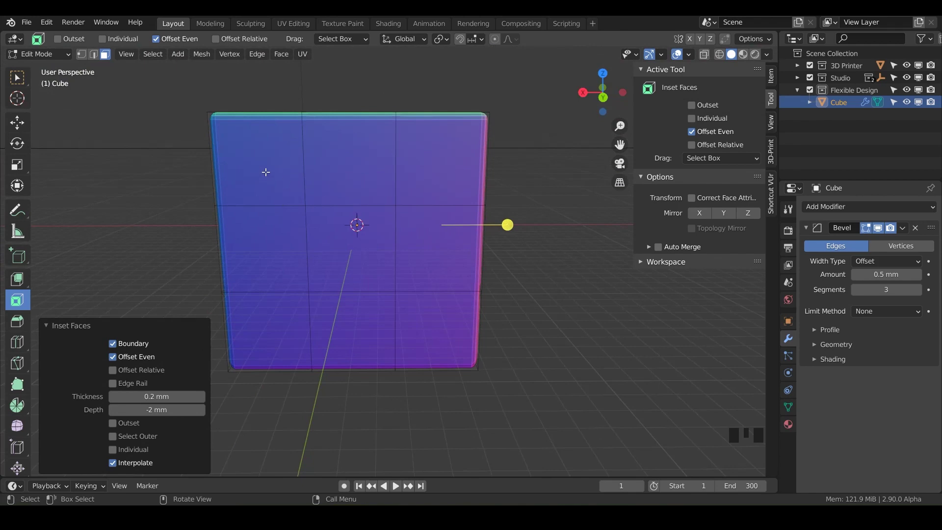
left_click_drag(266, 169, 412, 305)
middle_click_drag(412, 305, 435, 169)
middle_click_drag(372, 261, 344, 230)
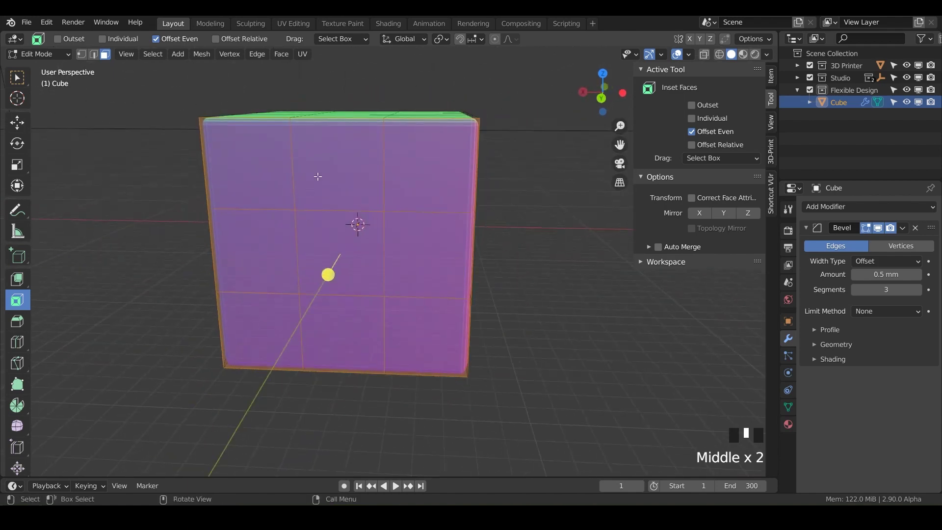
left_click(252, 251)
left_click_drag(272, 190, 417, 326)
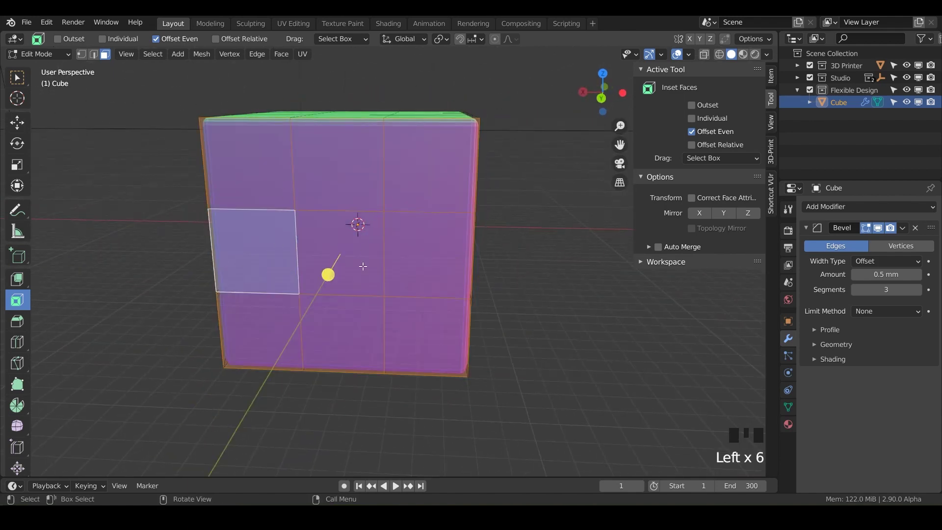
mouse_move(362, 291)
middle_mouse_down()
mouse_move(318, 293)
mouse_move(351, 287)
middle_mouse_up()
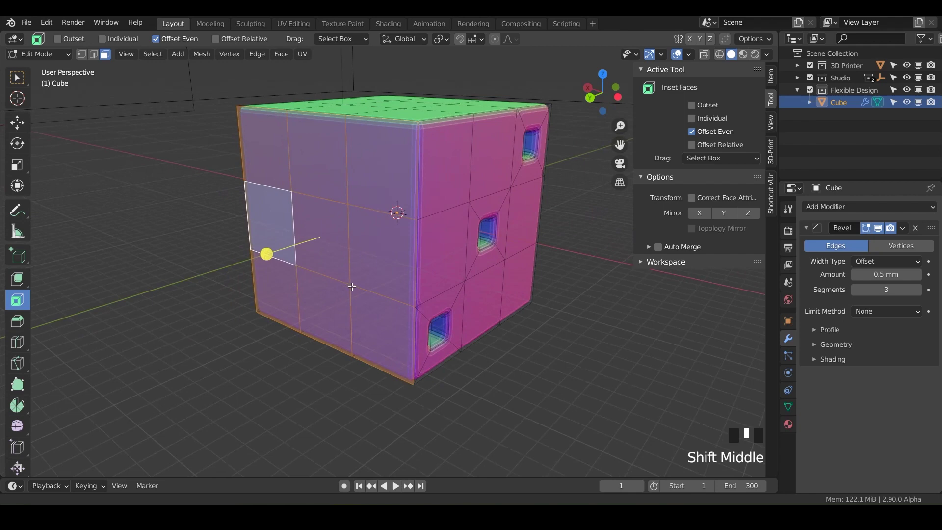
Inset the front faces individually with 2 mm thickness and 0 depth, then undo the last change
left_click_drag(269, 254, 309, 244)
middle_click_drag(314, 295, 339, 294)
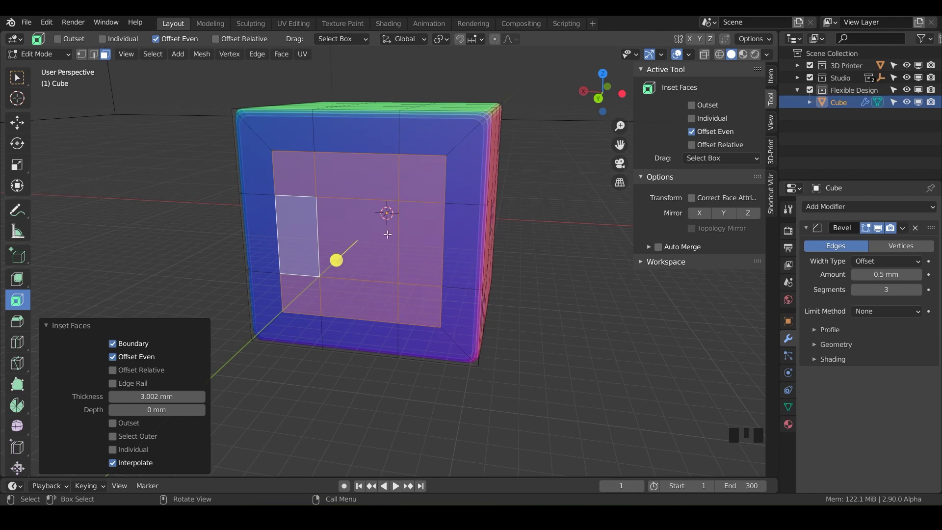
left_click(112, 450)
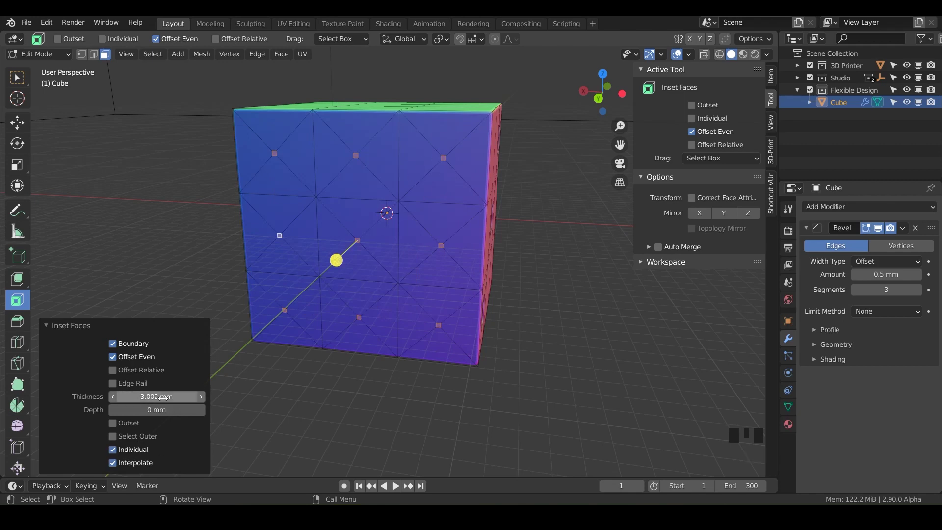
left_click_drag(203, 401, 196, 410)
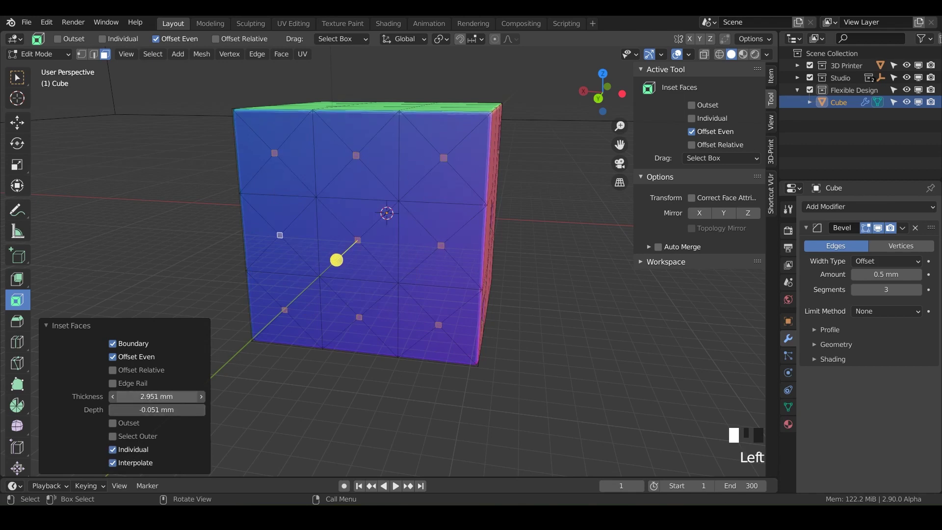
double_click(159, 397)
type("2")
key("Return")
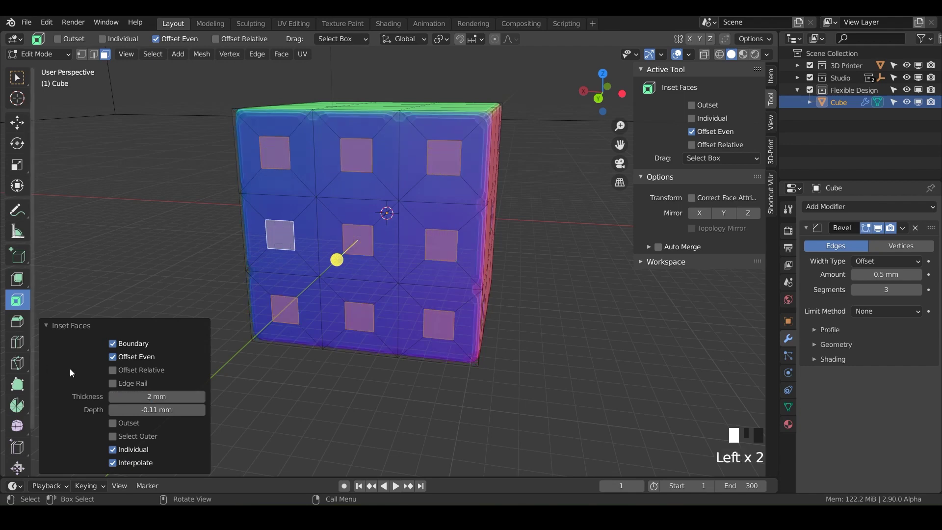
left_click(140, 410)
type("0")
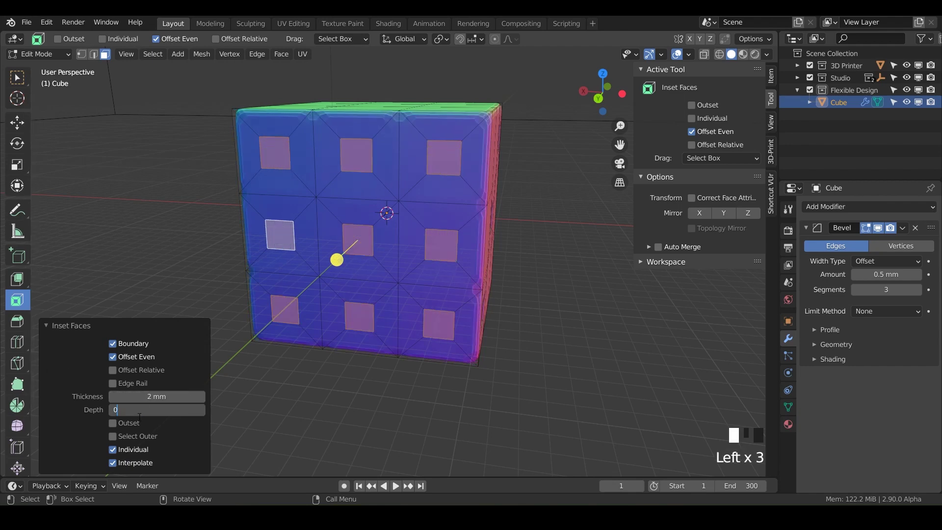
key("Return")
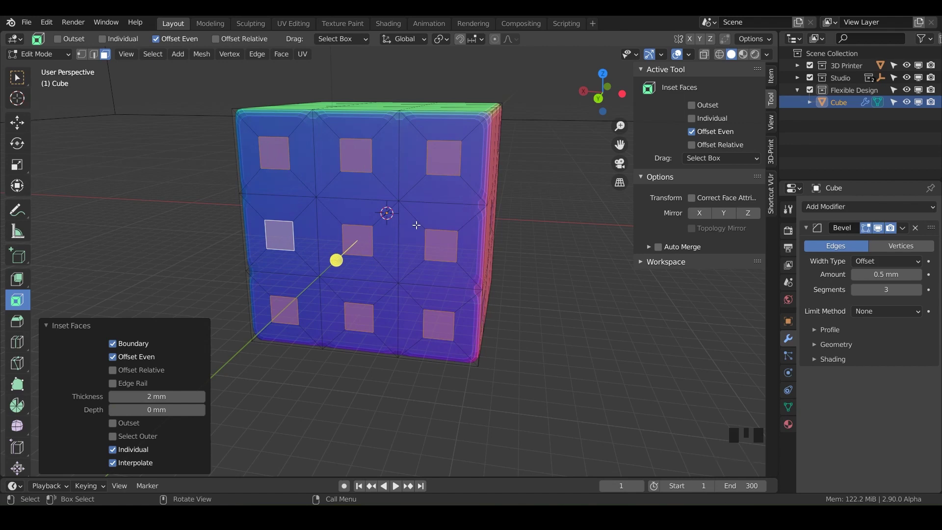
key("ctrl+z")
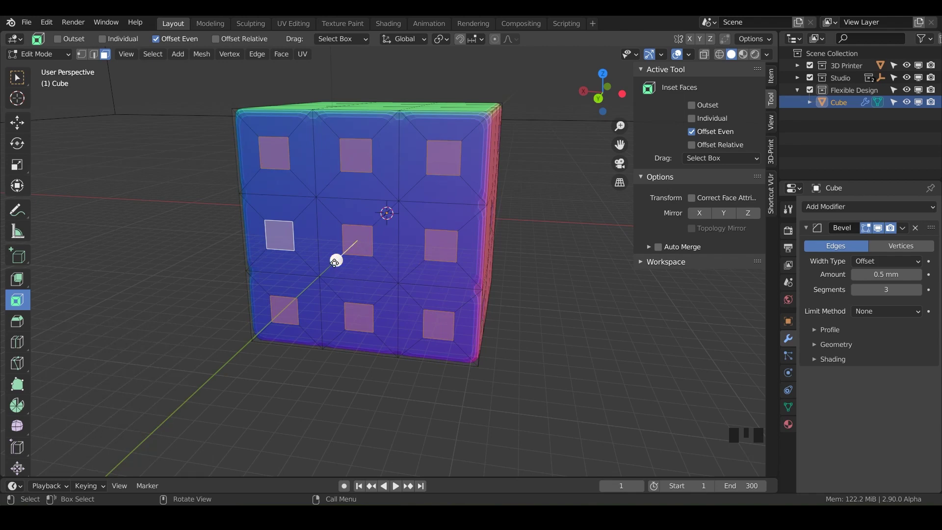
Inset the nine front squares again, toggling the Individual option
left_click_drag(344, 276, 178, 397)
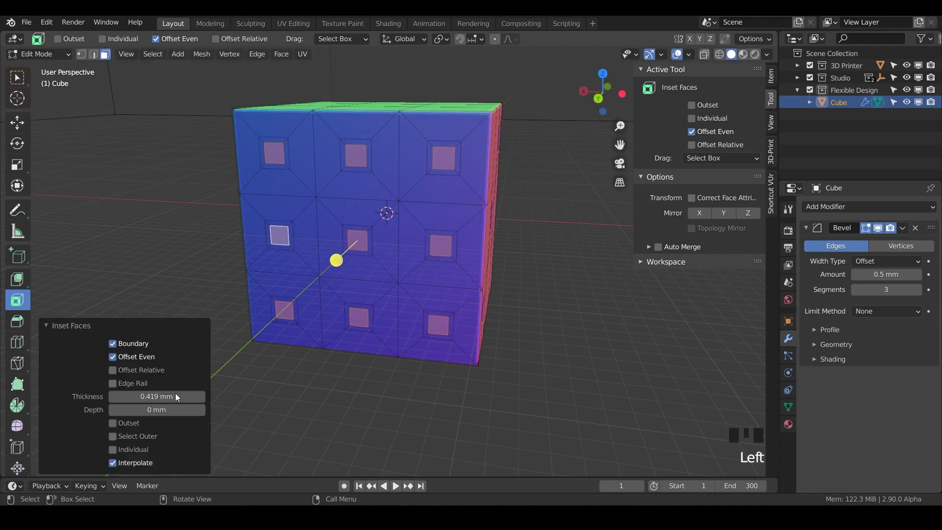
left_click(113, 450)
left_click(113, 450)
left_click(112, 450)
left_click(112, 450)
left_click(113, 450)
left_click(113, 451)
left_click(113, 450)
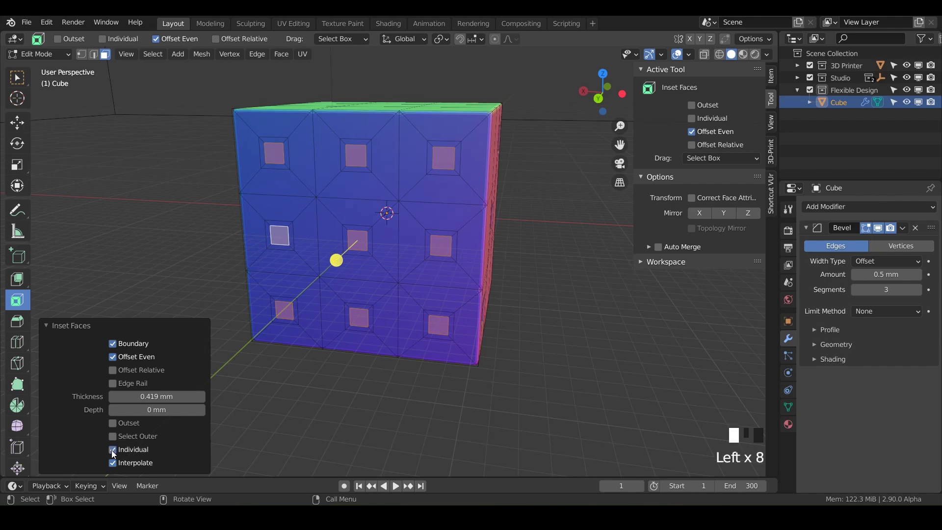
left_click(113, 450)
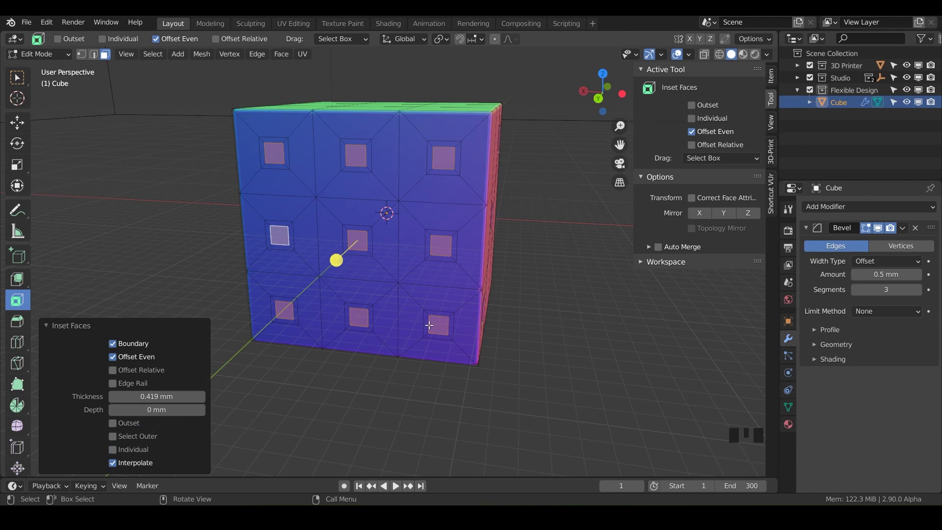
Set inset thickness 0.2 mm and depth -2 mm to recess the nine pips
left_click(150, 397)
key("BackSpace")
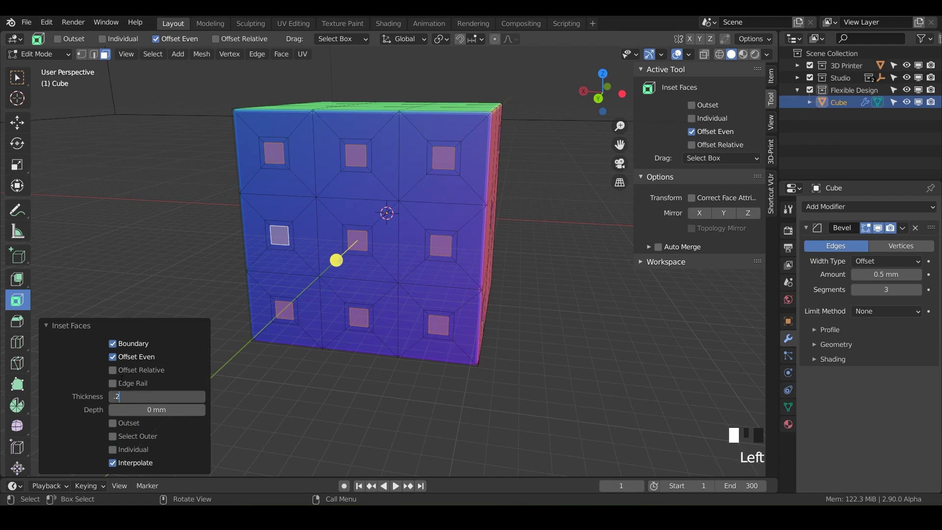
type(".2")
key("Return")
left_click(151, 410)
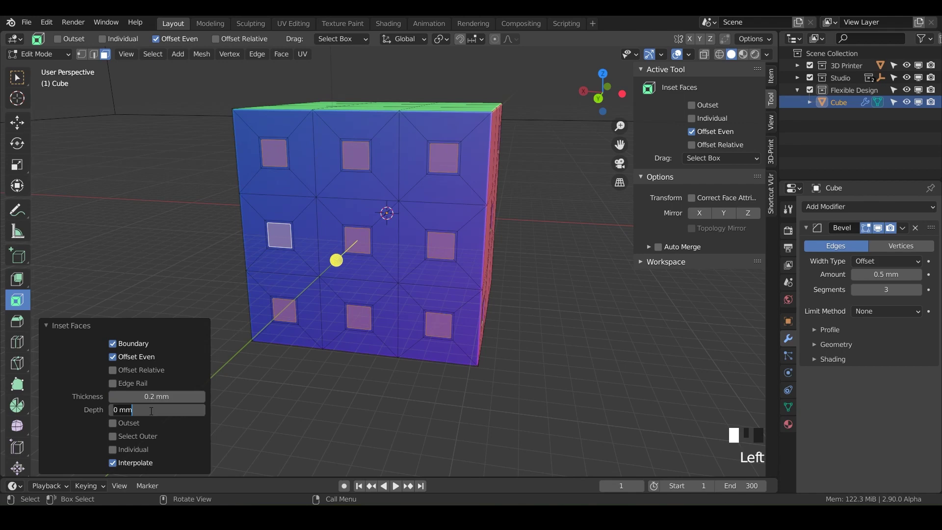
key("BackSpace")
type("-2")
key("Return")
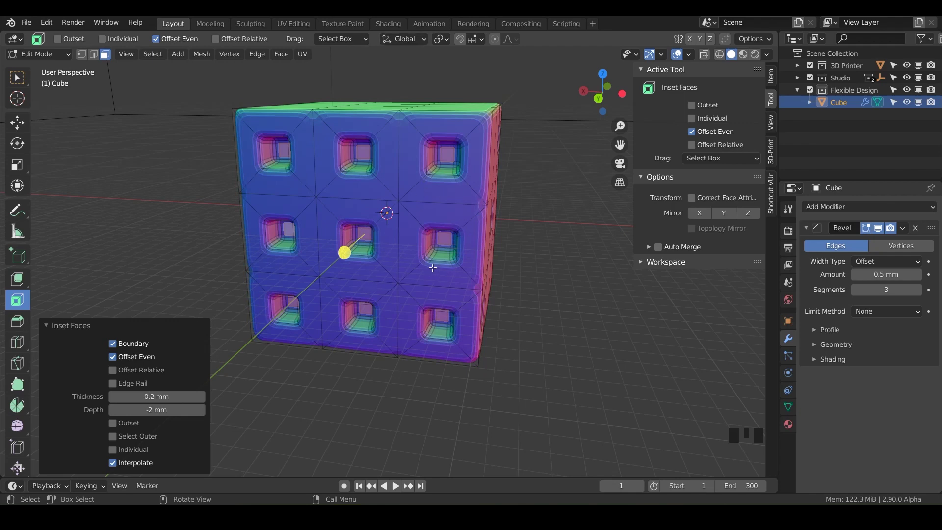
Change the Bevel modifier's Limit Method to Angle, keeping the default 30°
middle_click_drag(432, 268, 344, 165)
scroll(358, 265, "up", 2)
scroll(422, 218, "down", 1)
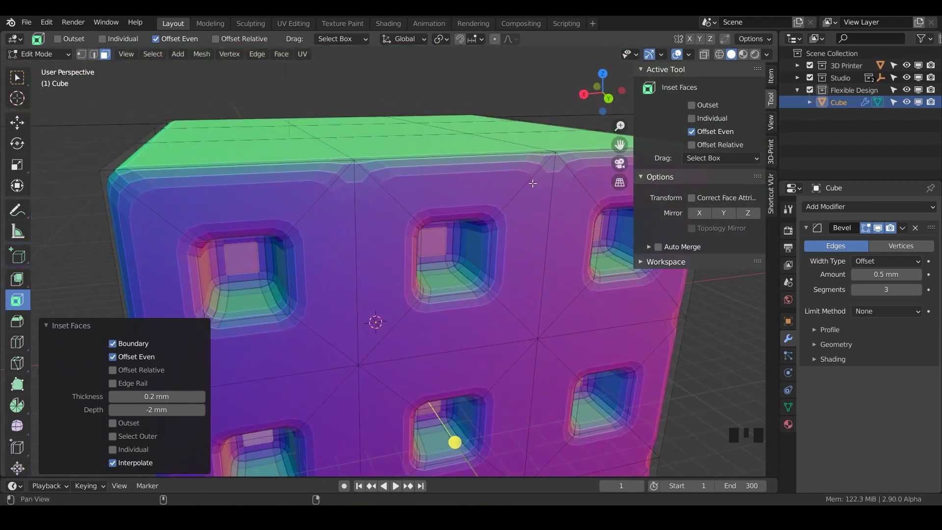
middle_click_drag(531, 145, 499, 167, "shift")
scroll(435, 185, "down", 2)
middle_click_drag(435, 185, 468, 174)
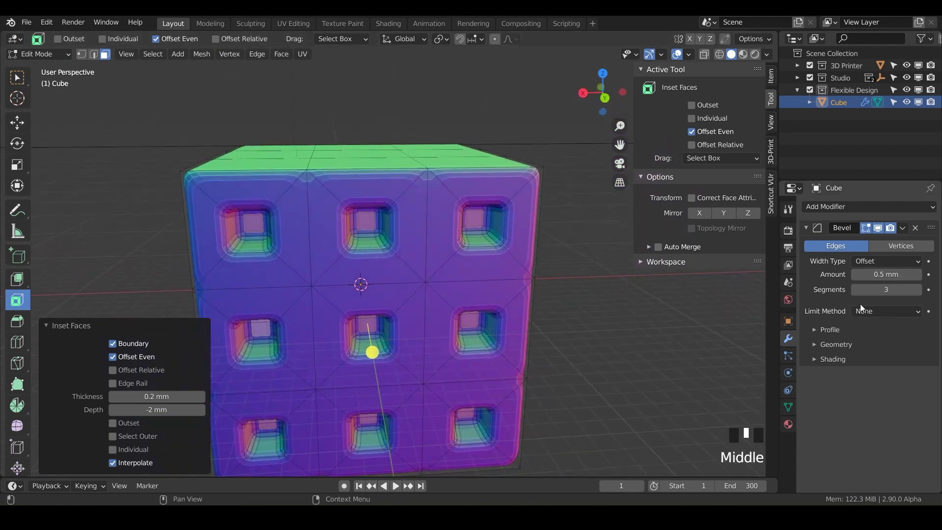
left_click(870, 312)
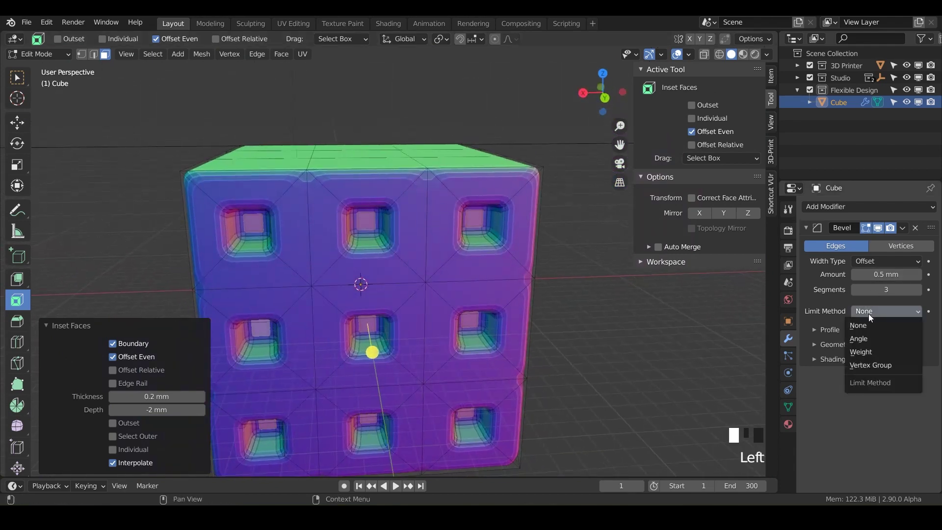
left_click(819, 313)
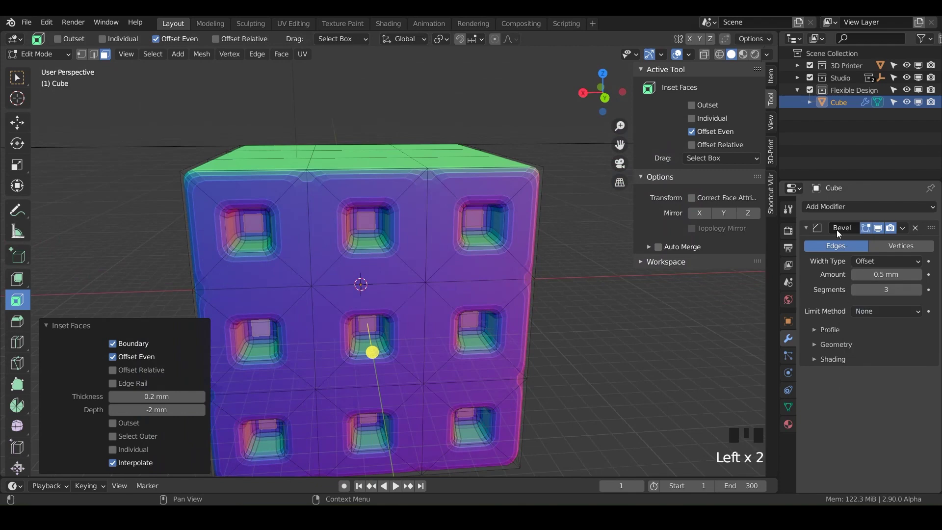
left_click(879, 313)
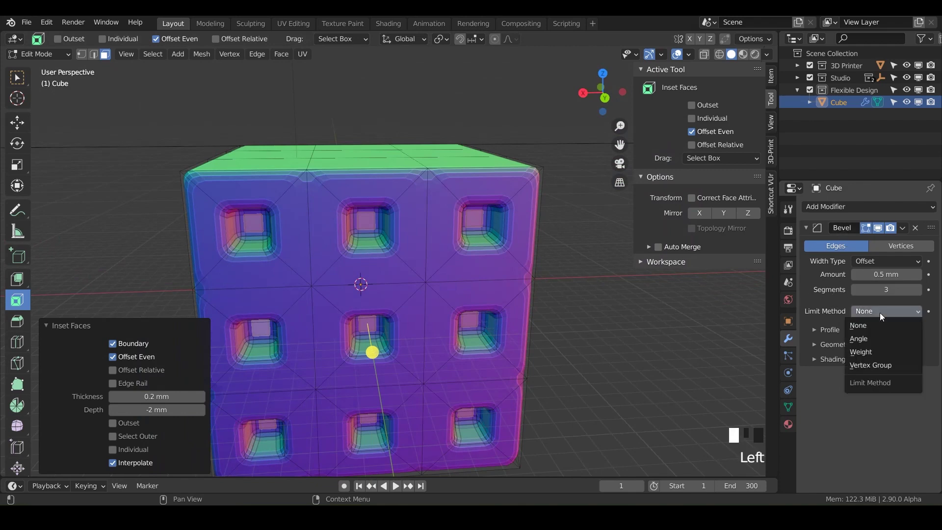
left_click(876, 340)
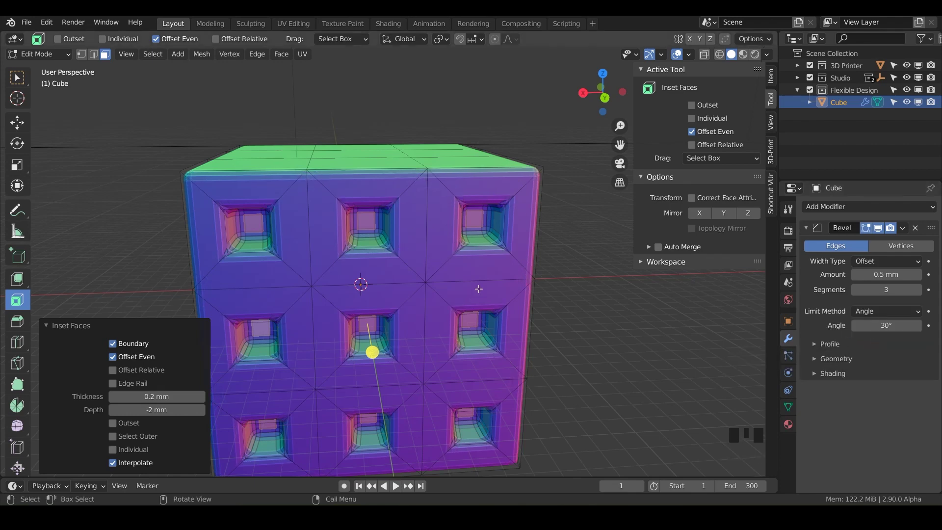
Save the project with File > Save As under the name Inset.blend
middle_click_drag(478, 288, 360, 292, "shift")
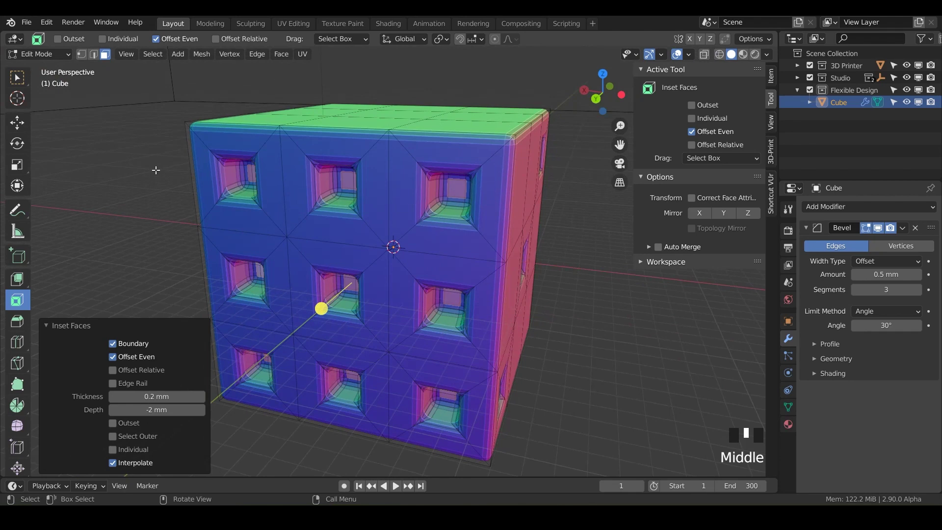
left_click(25, 22)
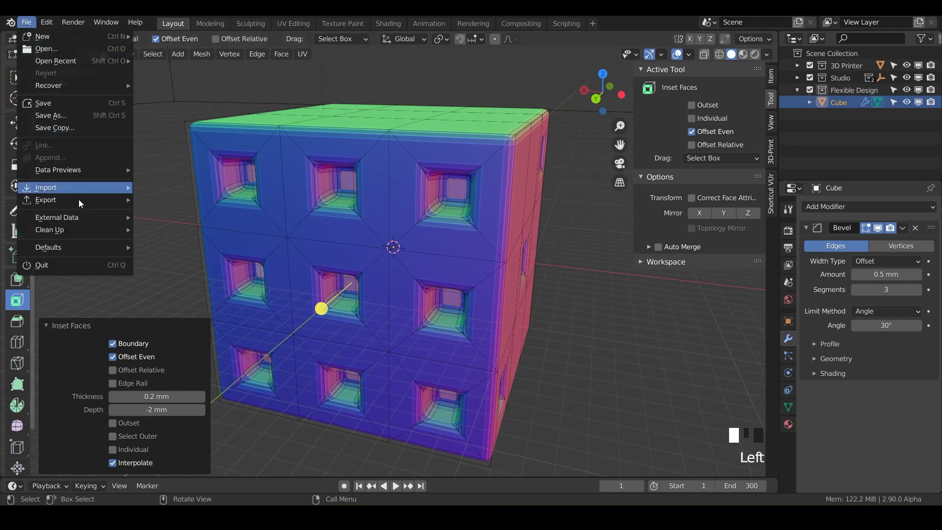
mouse_move(84, 200)
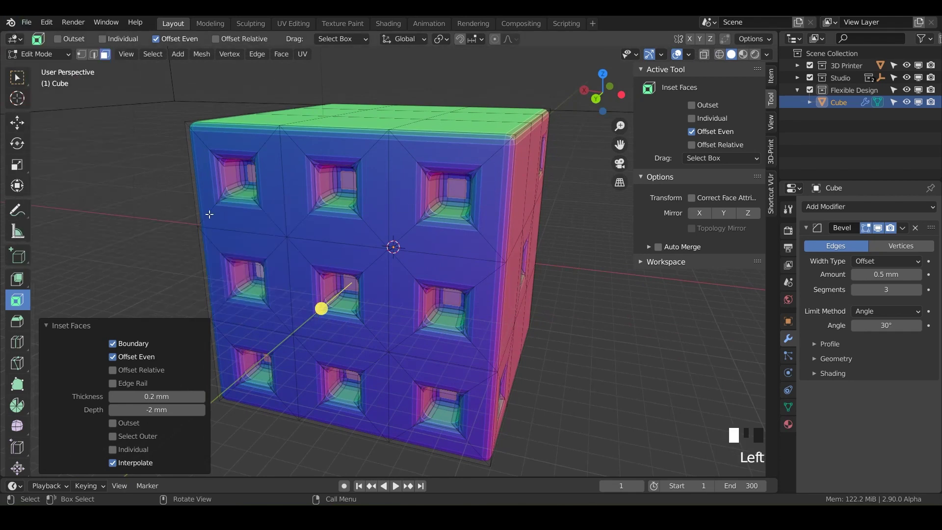
left_click(29, 21)
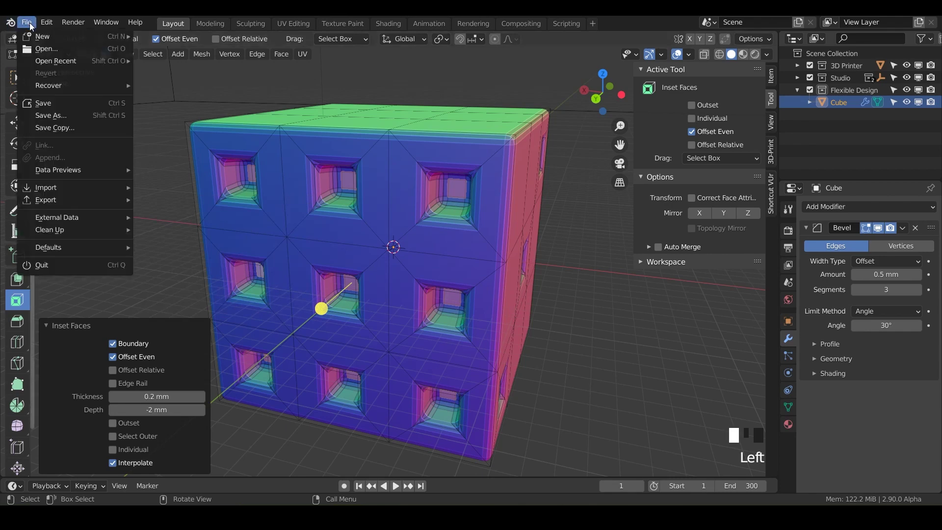
left_click(63, 118)
left_click(341, 450)
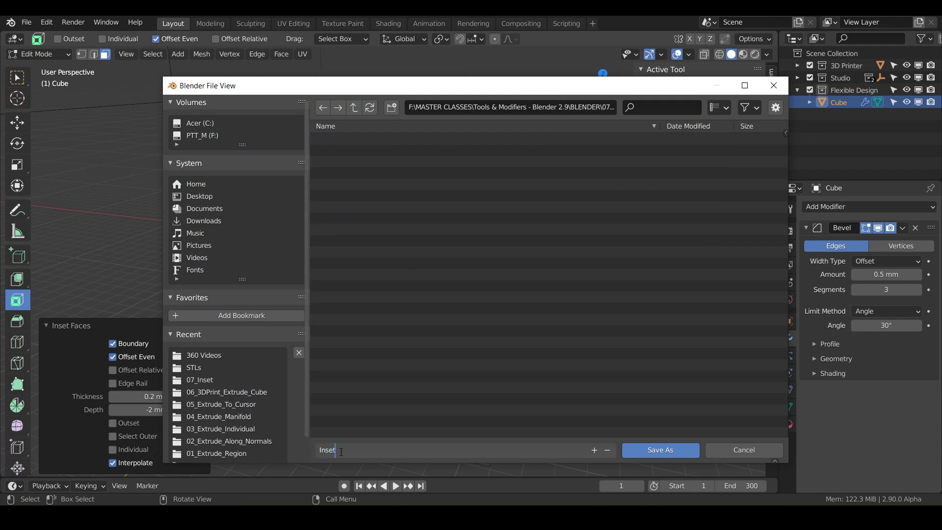
key("Return")
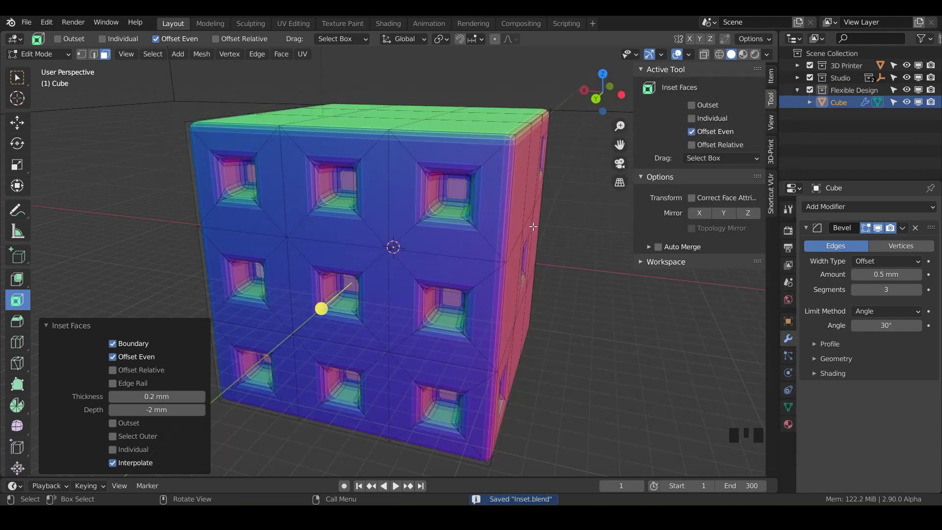
Select the four corner squares and the centre square on the cube's top face
middle_click_drag(446, 277, 399, 268)
left_click(404, 194, "shift")
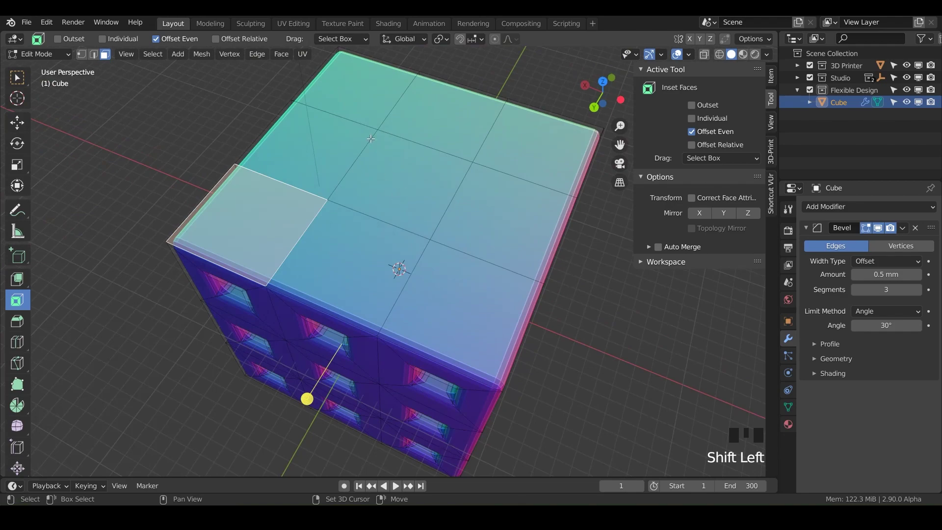
left_click(358, 112, "shift")
left_click(528, 143, "shift")
left_click(470, 326, "shift")
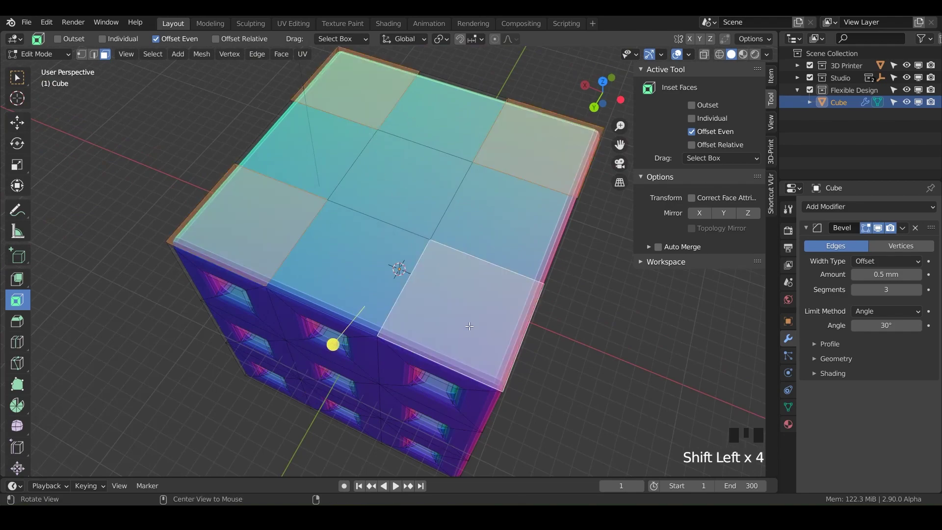
middle_click_drag(396, 263, 381, 201)
left_click(396, 116, "shift")
left_click(275, 250, "shift")
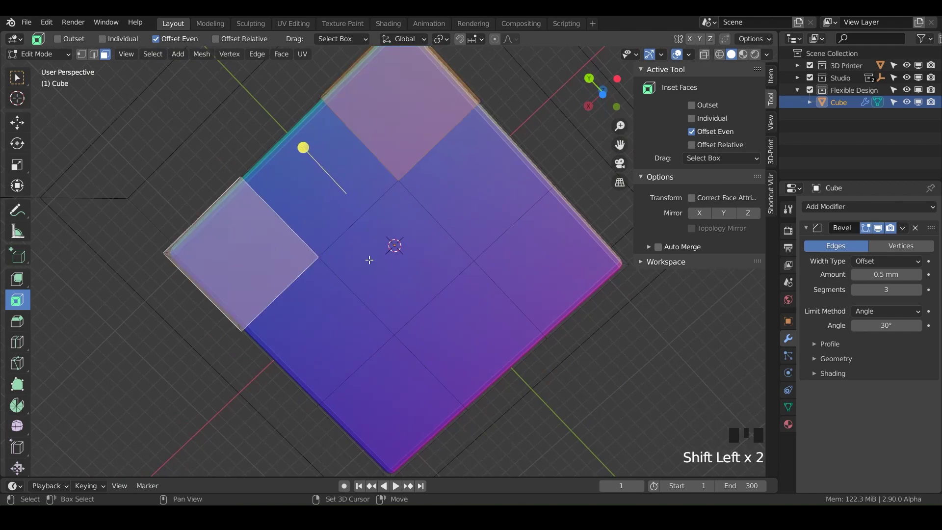
left_click(379, 265, "shift")
left_click(394, 394, "shift")
left_click(522, 279, "shift")
middle_click_drag(521, 278, 474, 395)
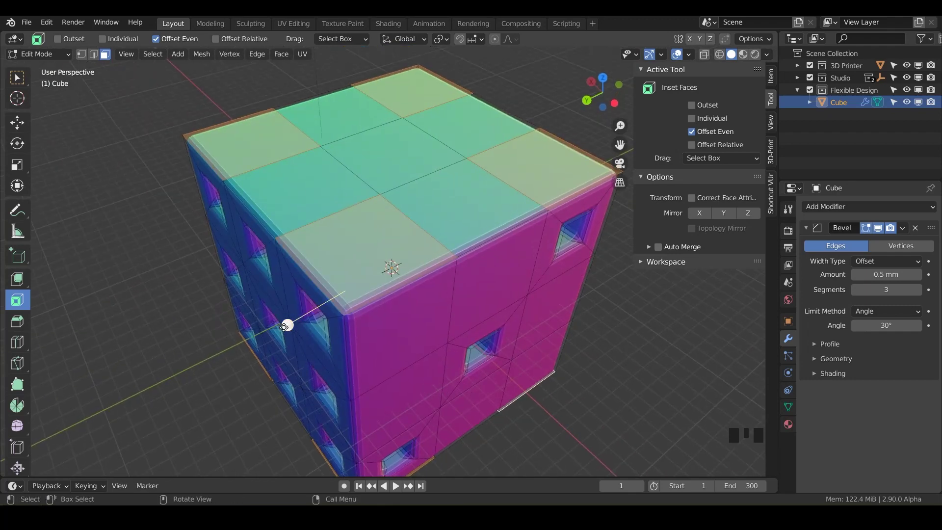
Inset the five selected top squares with 2 mm thickness
left_click_drag(284, 327, 291, 329)
left_click(149, 397)
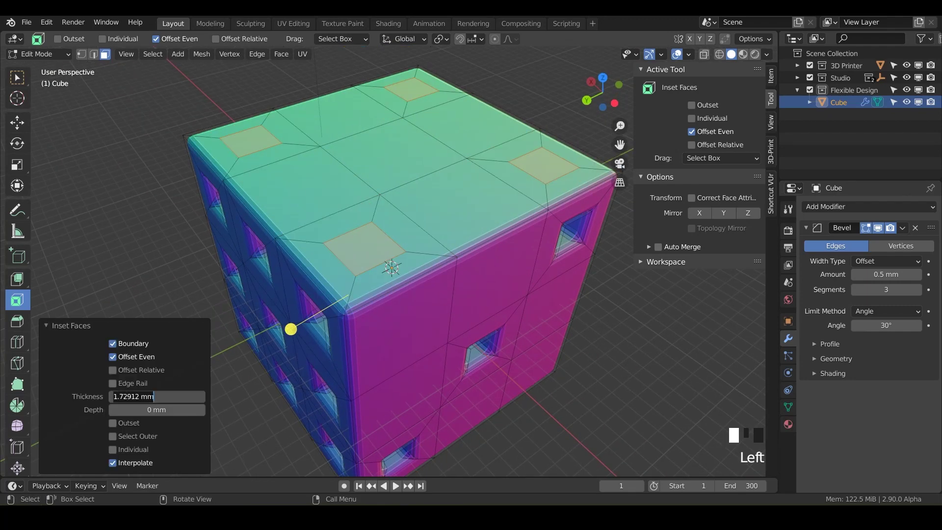
type("2")
key("Return")
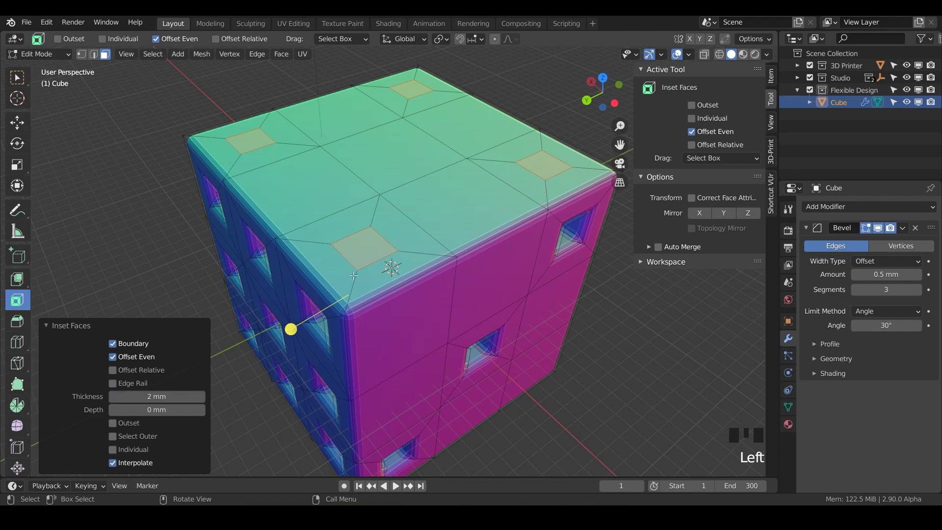
middle_click_drag(442, 206, 459, 162)
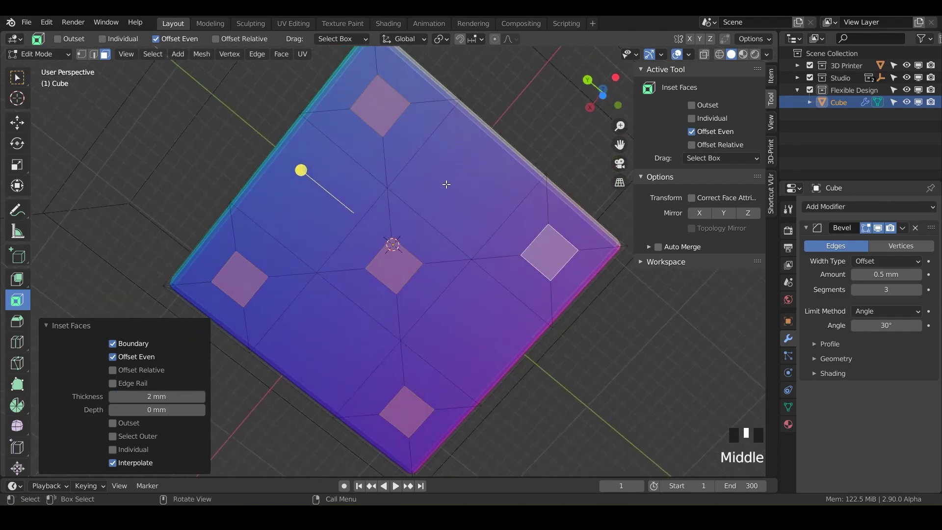
middle_click_drag(433, 244, 345, 397)
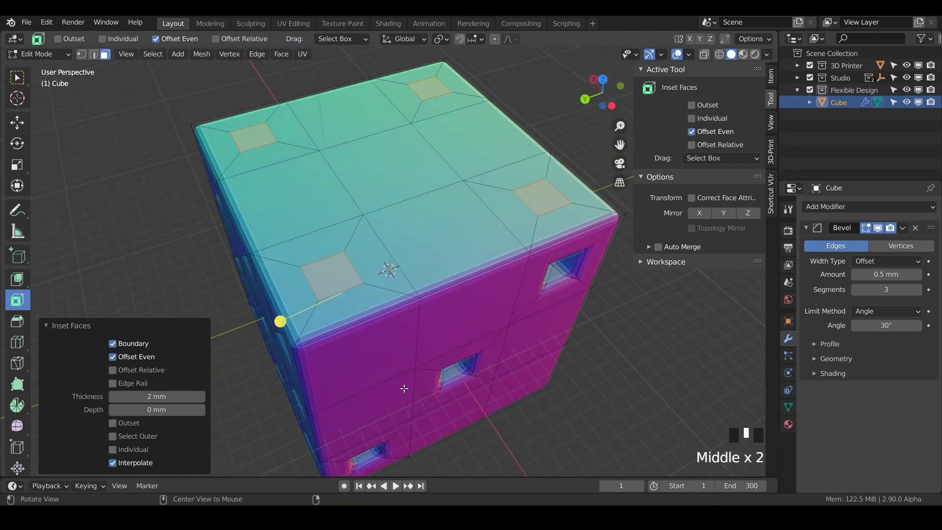
left_click_drag(273, 313, 277, 319)
Set the inset thickness to 0.2 mm and depth to -2 mm to sink the pips
double_click(162, 396)
type("0.2")
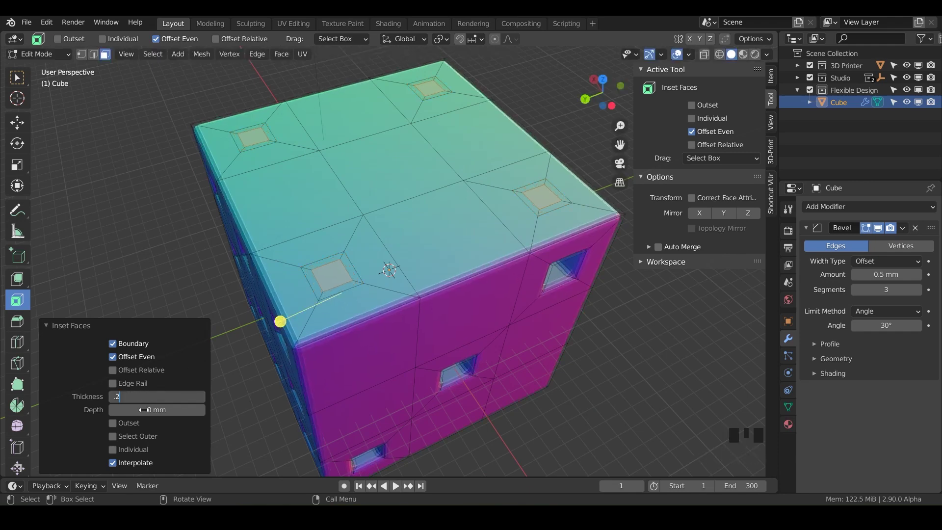
key("Return")
left_click(145, 410)
type("-2")
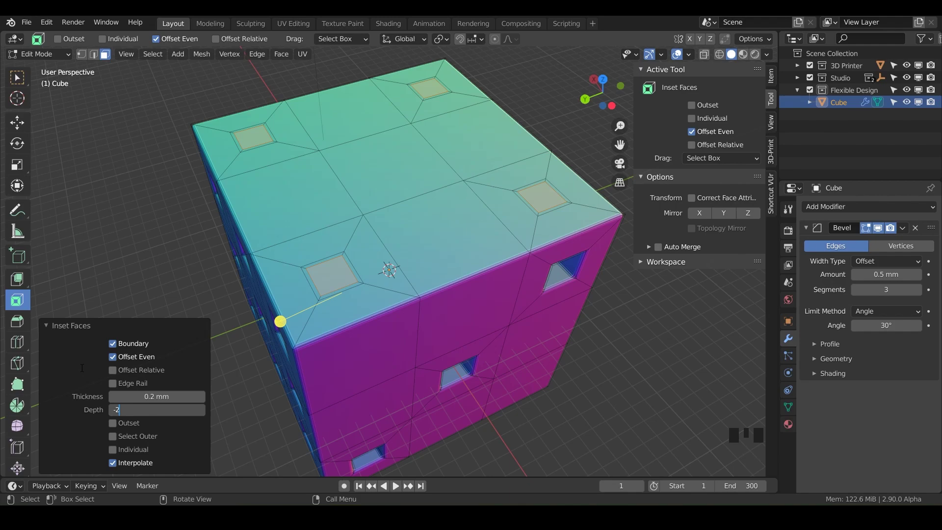
key("Return")
middle_click_drag(434, 291, 521, 266)
Toggle the bevel preview, try a wider bevel, then set the Bevel Amount back to 0.5 mm
left_click(879, 229)
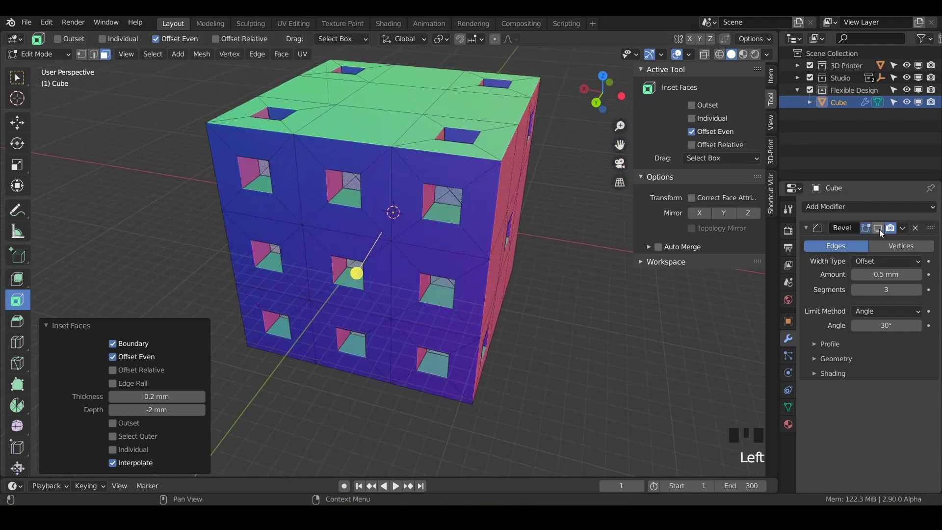
left_click(880, 229)
left_click(879, 228)
left_click(879, 229)
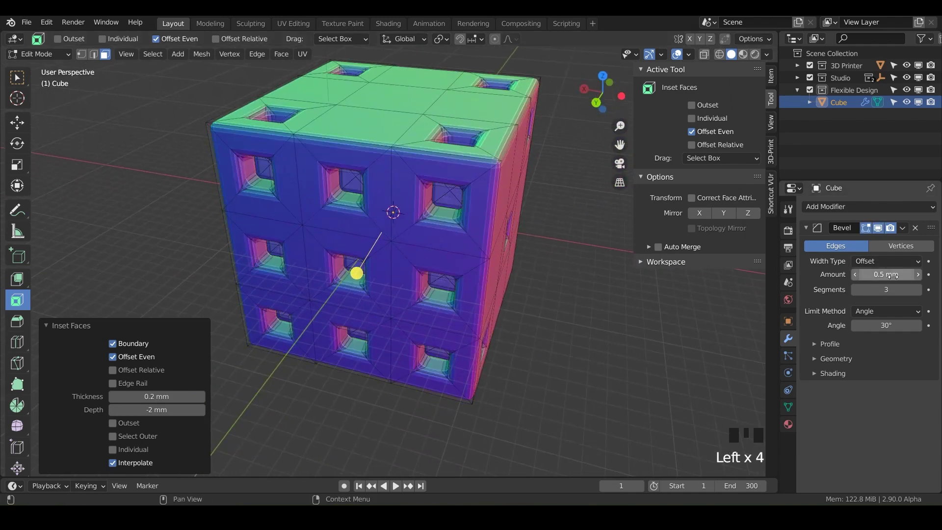
mouse_move(883, 275)
left_mouse_down()
mouse_move(908, 275)
mouse_move(884, 275)
left_mouse_up()
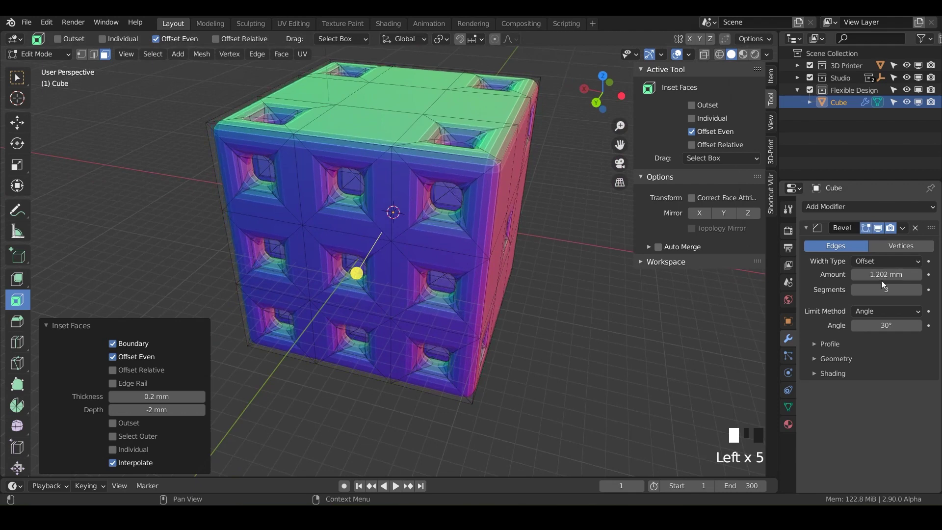
left_click(883, 275)
type(".5")
key("Return")
Return the die to Object Mode and centre it in the view
key("Tab")
scroll(426, 305, "down", 3)
mouse_move(426, 305)
middle_mouse_down("shift")
mouse_move(393, 290)
mouse_move(466, 301)
mouse_move(399, 287)
mouse_move(461, 268)
mouse_move(424, 291)
mouse_move(398, 277)
mouse_move(409, 286)
mouse_move(410, 216)
mouse_move(421, 290)
mouse_move(444, 299)
middle_mouse_up("shift")
scroll(393, 287, "up", 1)
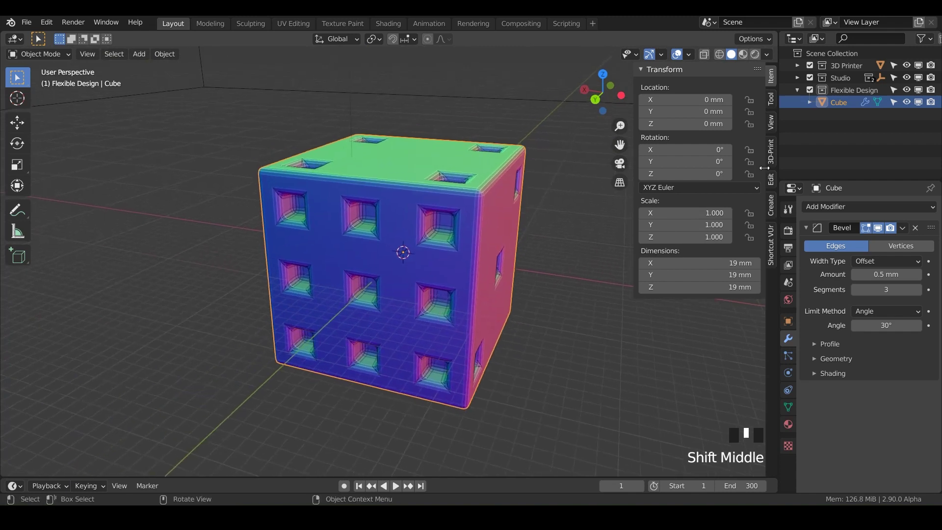
Rename the Cube object to Dice in the Outliner
double_click(847, 102)
left_click(846, 102)
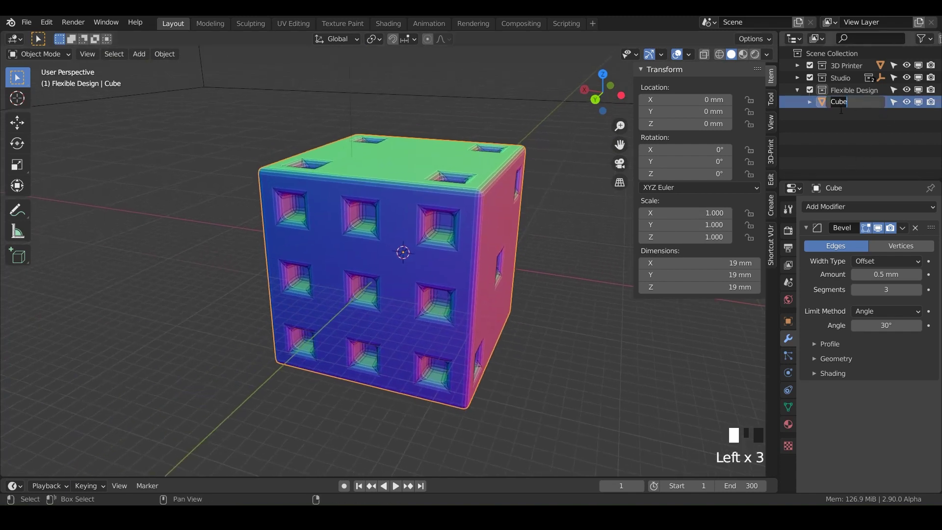
key("BackSpace")
key("BackSpace")
key("BackSpace")
key("BackSpace")
type("Dice")
key("Return")
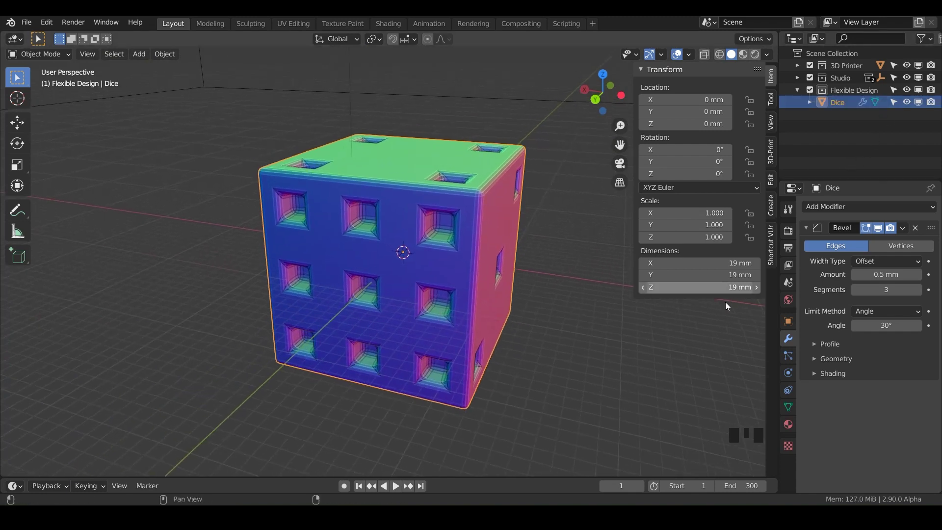
Run all 3D-Print checks and select the 44 overhang faces in Edit Mode
left_click(771, 165)
left_click(705, 223)
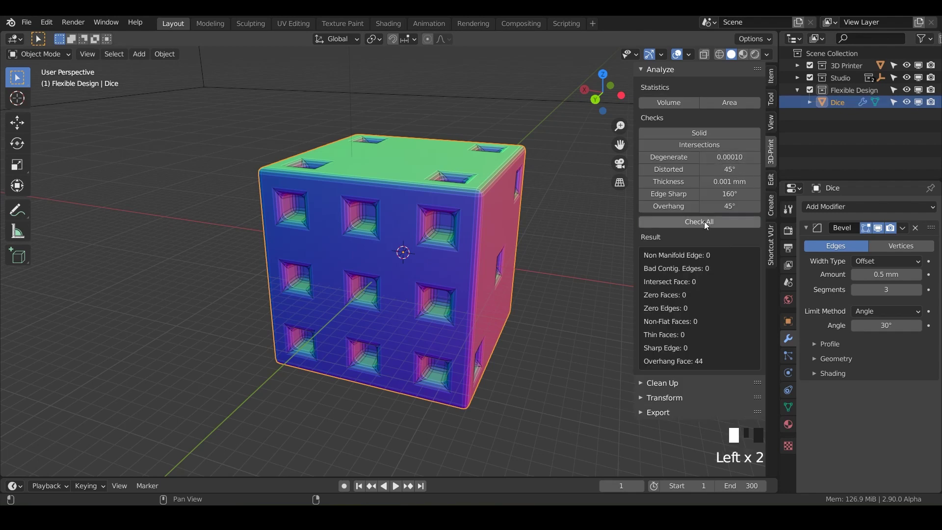
key("Tab")
left_click(704, 362)
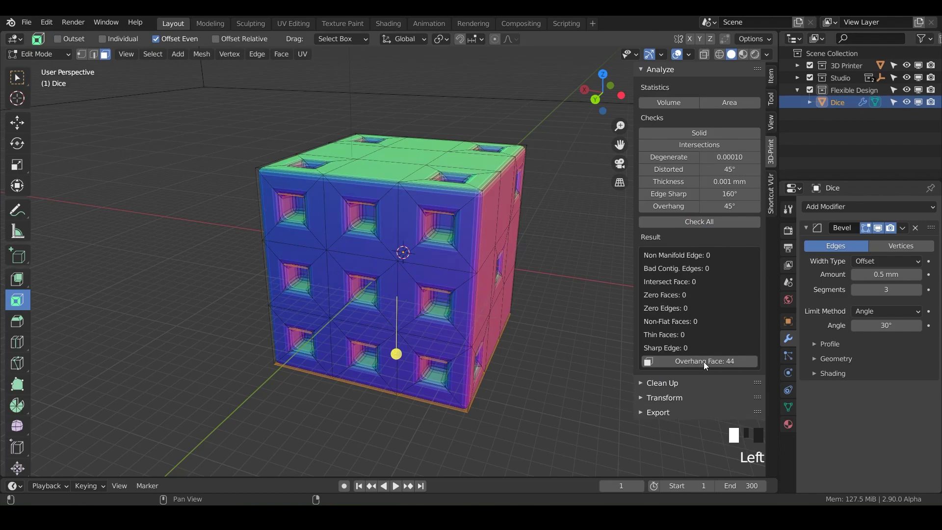
middle_click_drag(521, 320, 638, 291)
scroll(378, 297, "up", 4)
scroll(315, 290, "down", 2)
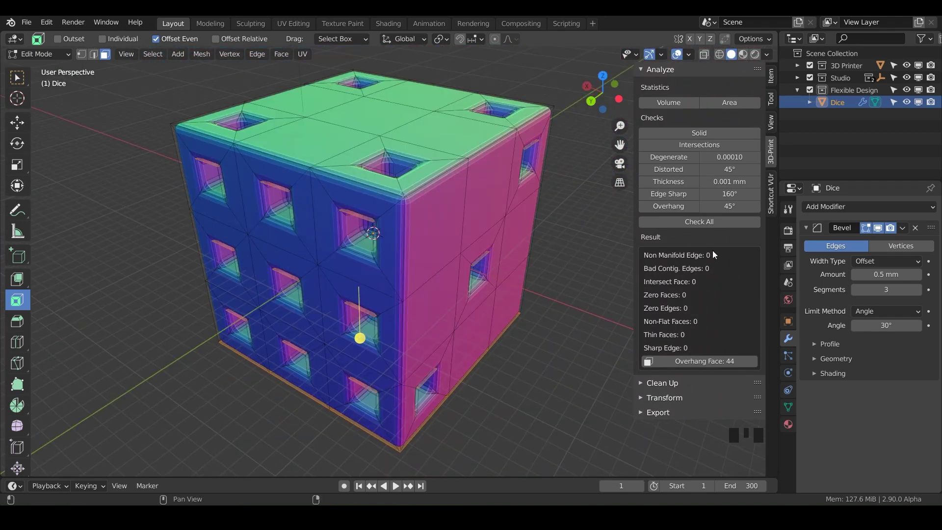
Set the STLs folder as the 3D-Print STL export directory
left_click(640, 412)
scroll(690, 405, "down", 2)
left_click(747, 406)
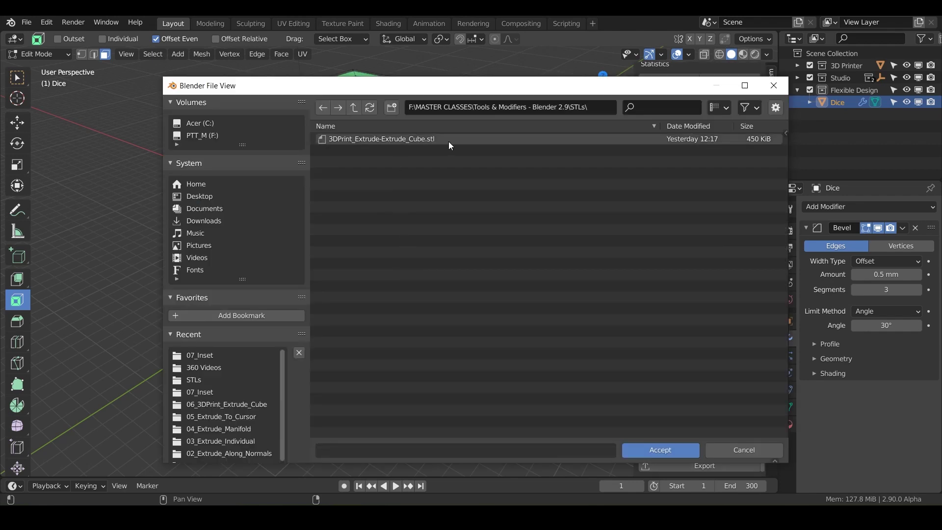
left_click(660, 449)
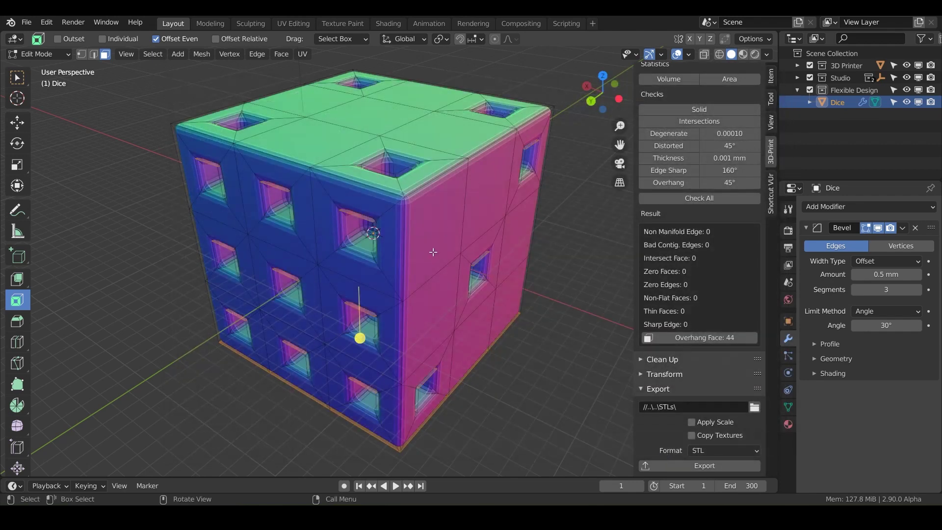